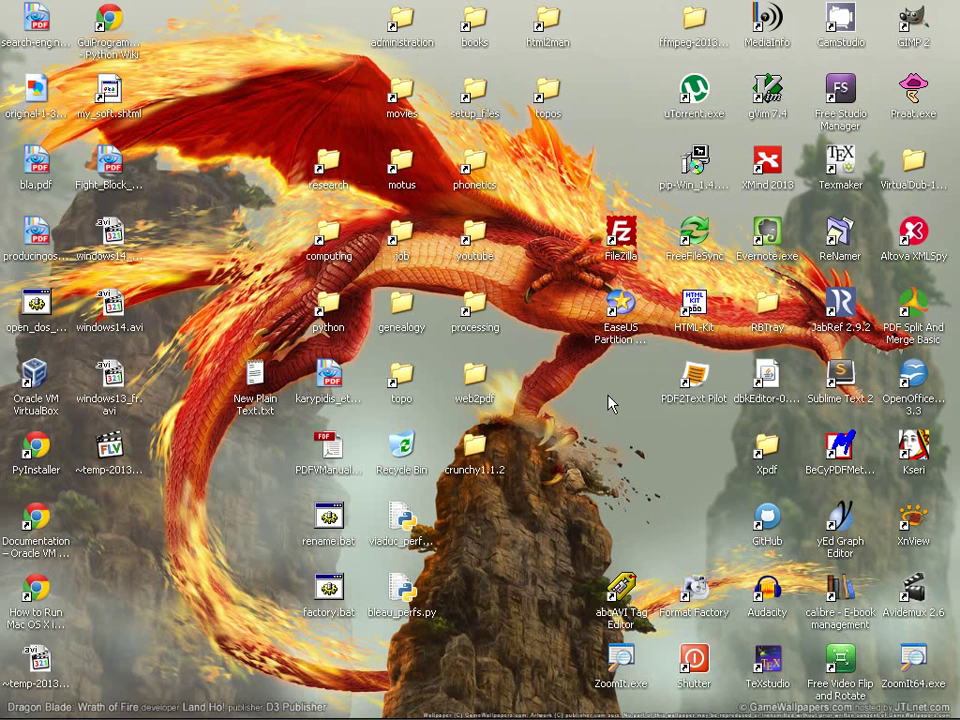
Step: View the screen resolution settings in the desktop's Display Properties and close the dialog
{"action": "right_click", "coordinate": [609, 399]}
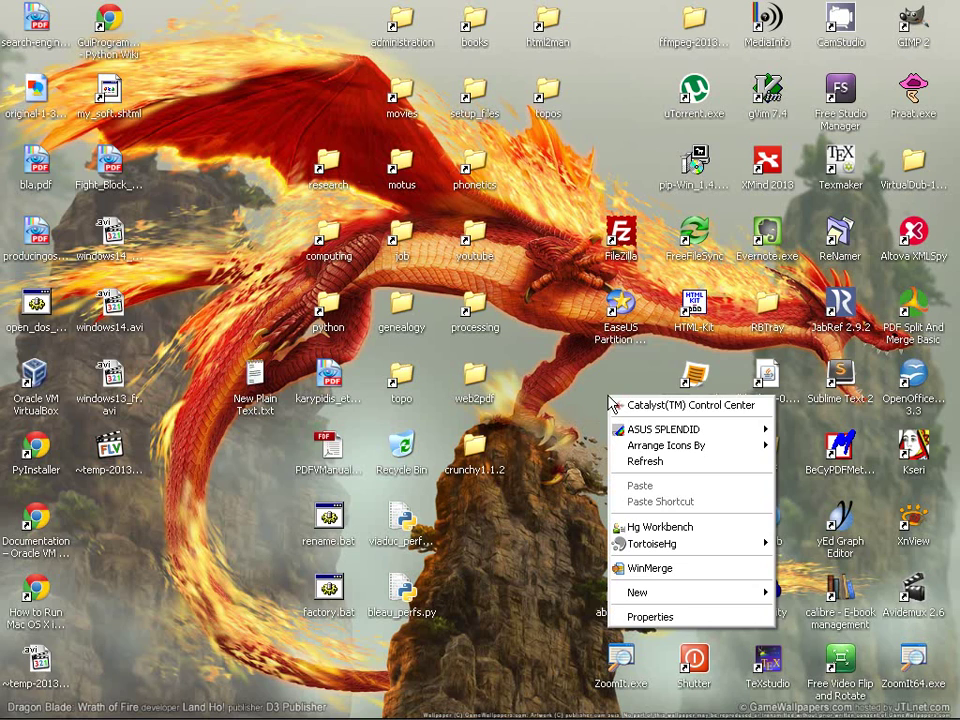
{"action": "left_click", "coordinate": [724, 618]}
{"action": "left_click", "coordinate": [338, 153]}
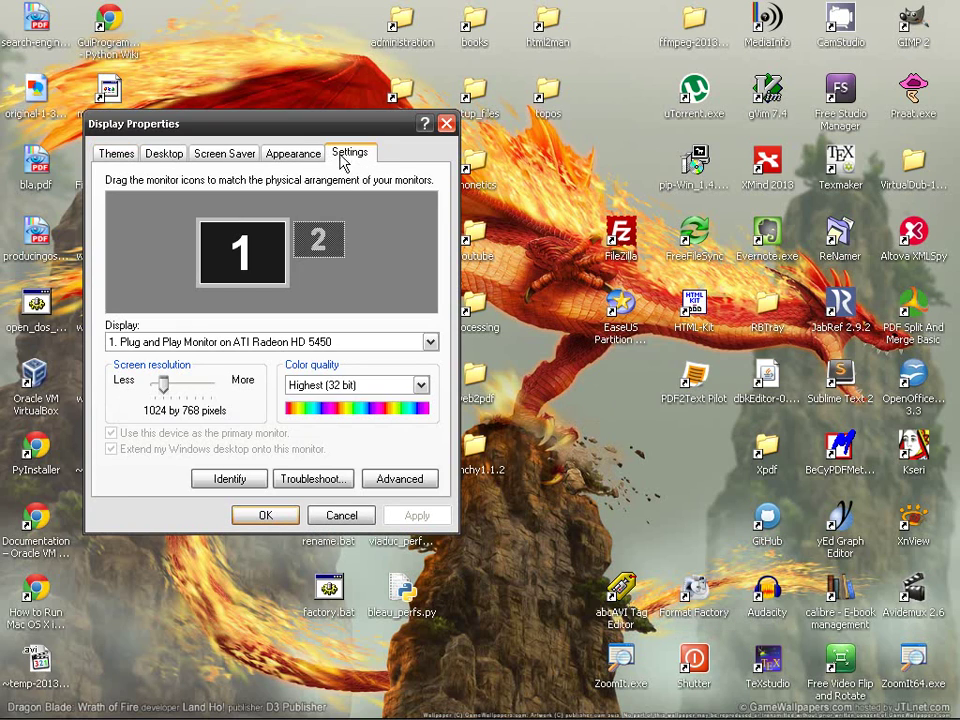
{"action": "left_click_drag", "start_coordinate": [306, 131], "coordinate": [399, 92]}
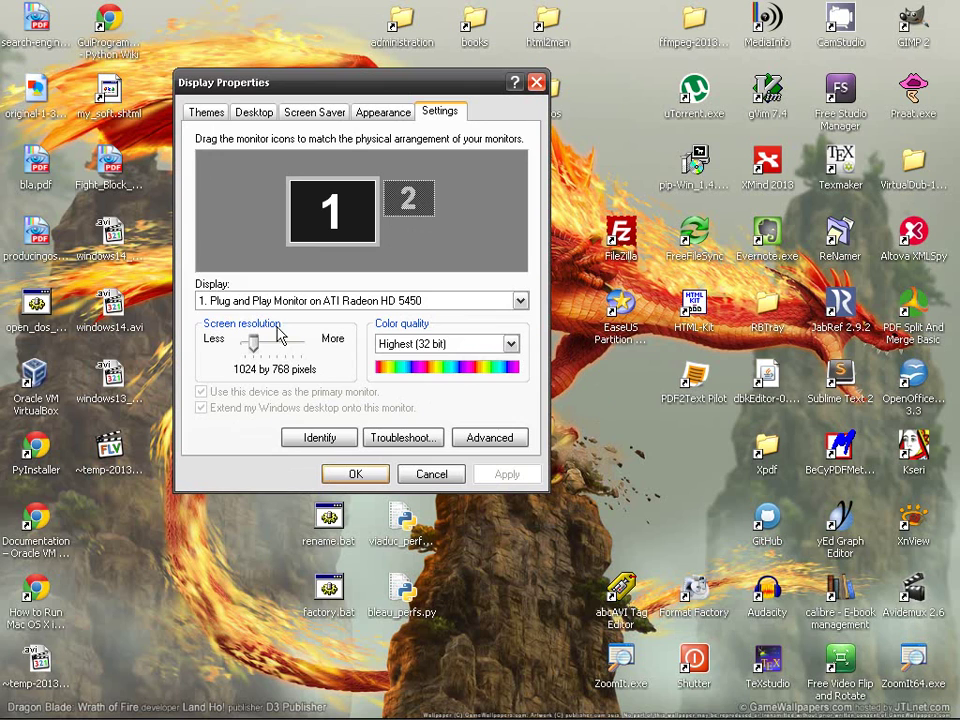
{"action": "left_click", "coordinate": [537, 85]}
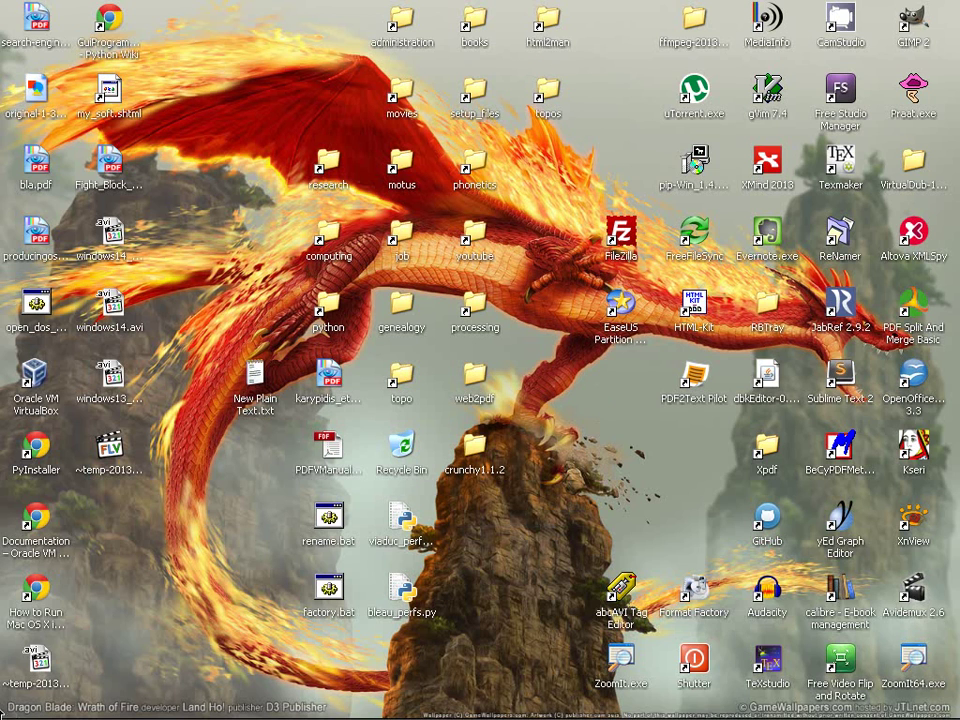
Step: Open Display Properties through the Control Panel and show its screen resolution settings
{"action": "left_click", "coordinate": [14, 710]}
{"action": "mouse_move", "coordinate": [340, 349]}
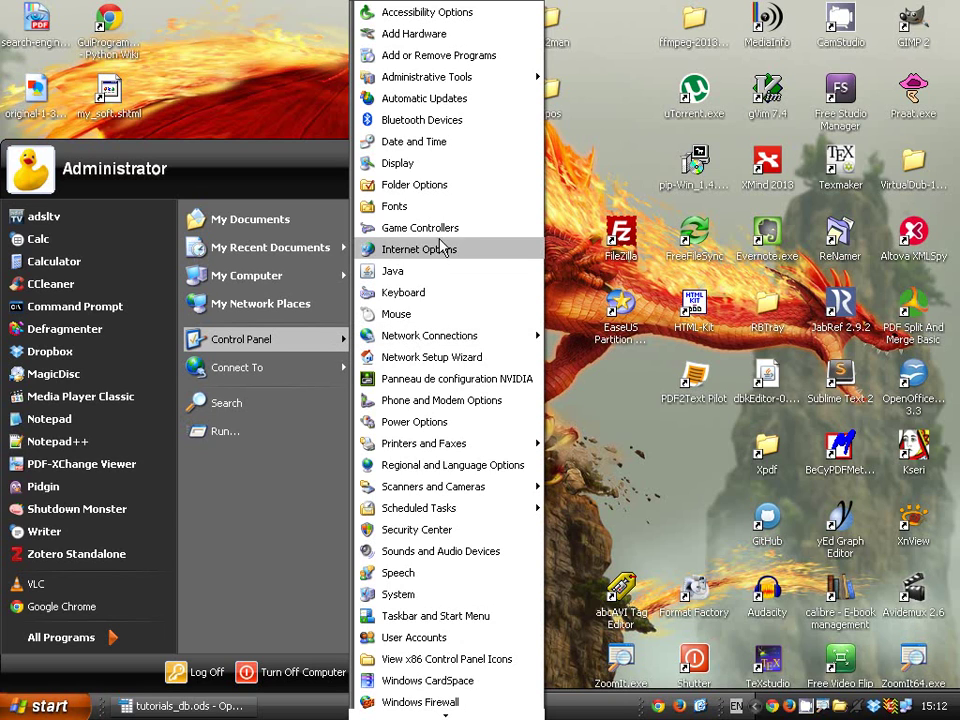
{"action": "left_click", "coordinate": [444, 166]}
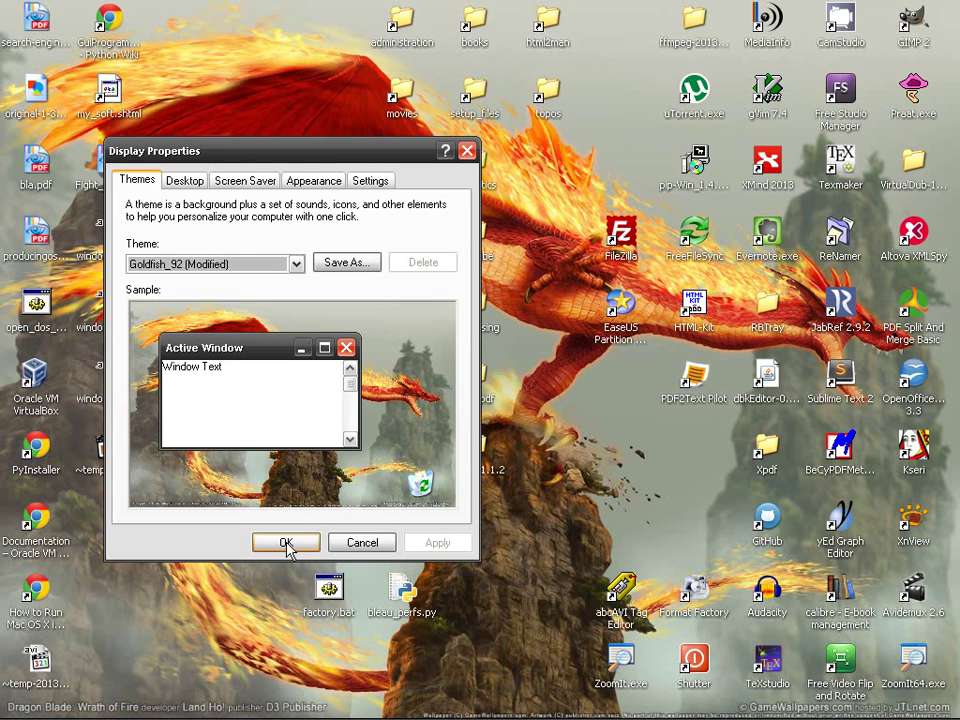
{"action": "key", "text": "ctrl+Tab"}
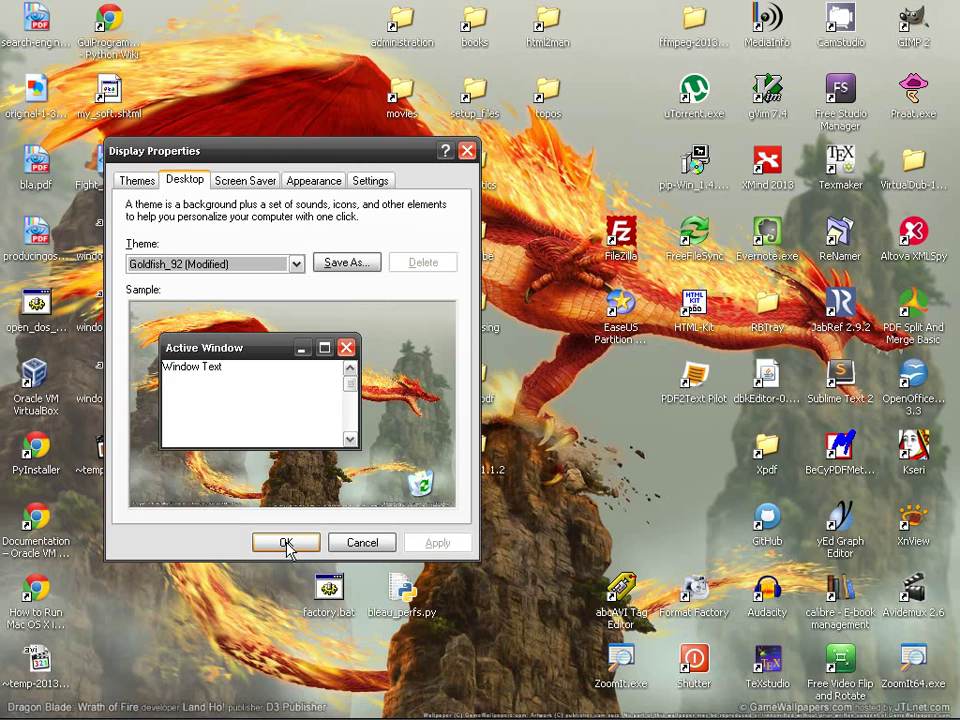
{"action": "key", "text": "ctrl+Tab"}
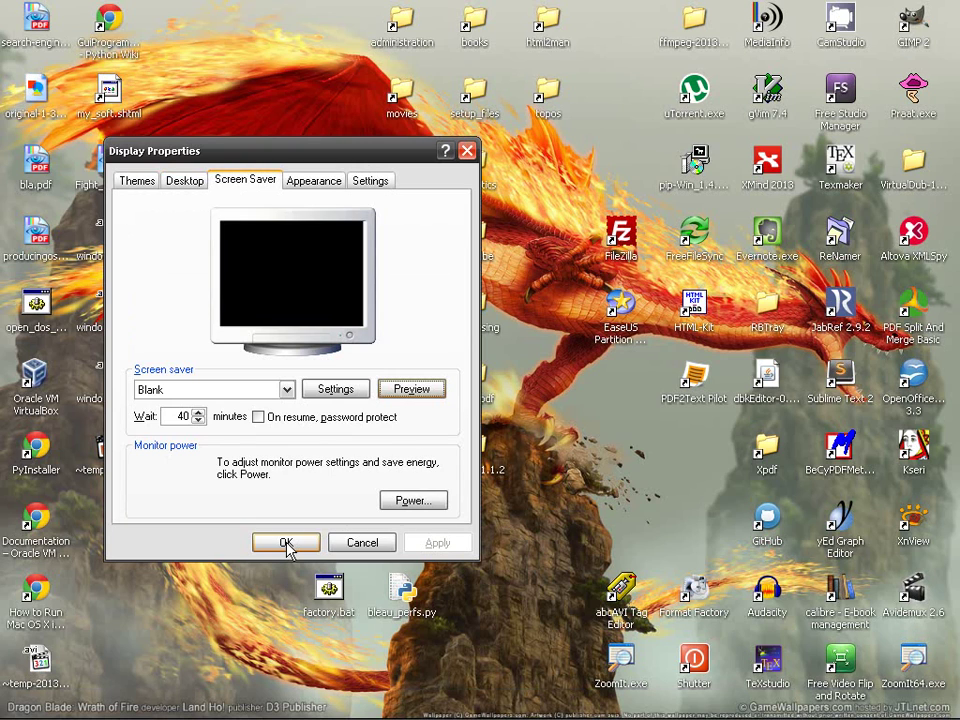
{"action": "key", "text": "ctrl+Tab"}
{"action": "key", "text": "ctrl+Tab"}
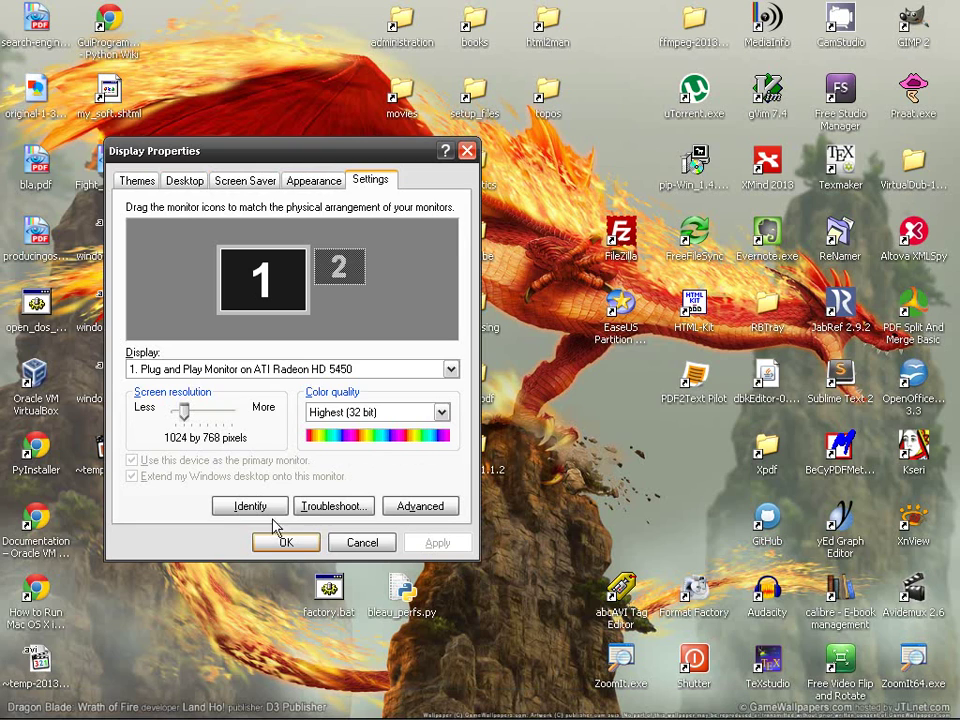
Step: Examine the available displays and color quality options, keeping monitor 1 and Highest (32 bit) selected
{"action": "left_click", "coordinate": [386, 370]}
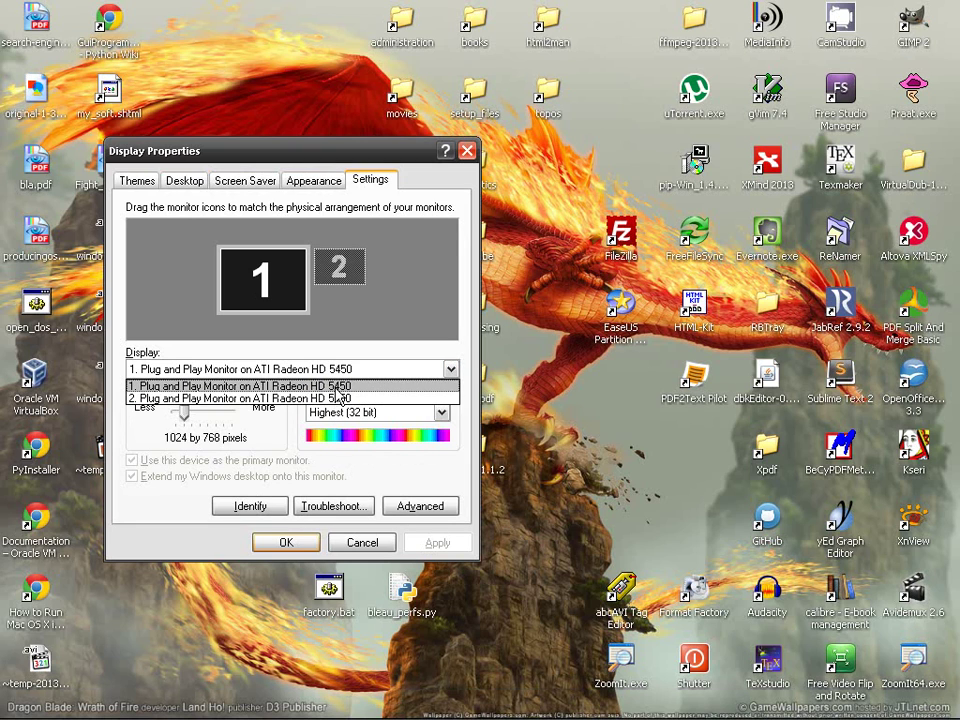
{"action": "left_click", "coordinate": [465, 320]}
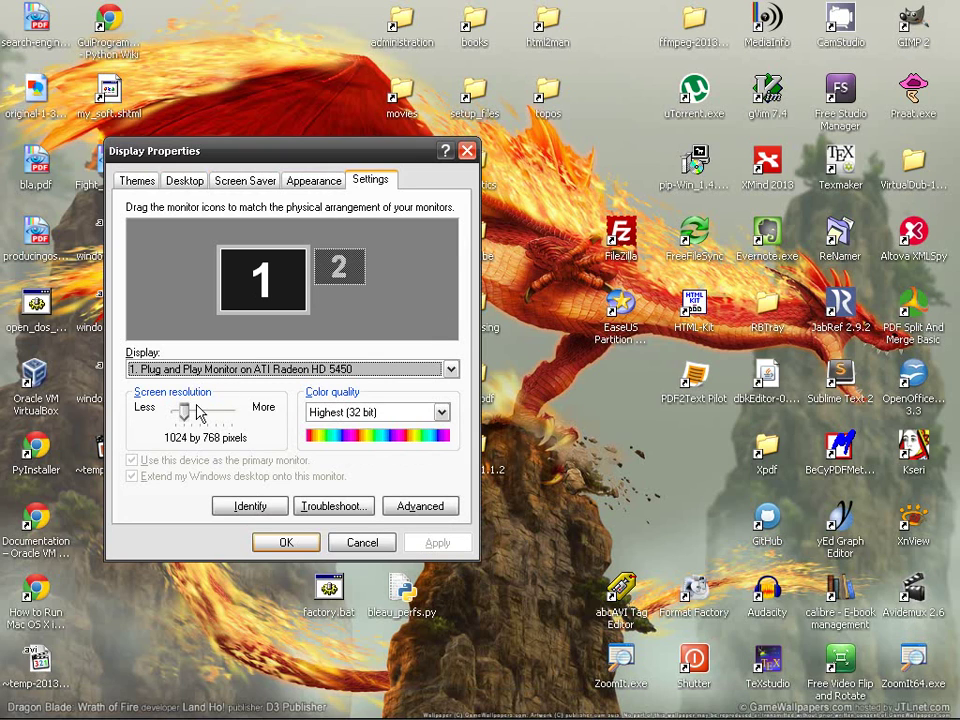
{"action": "left_click", "coordinate": [397, 413]}
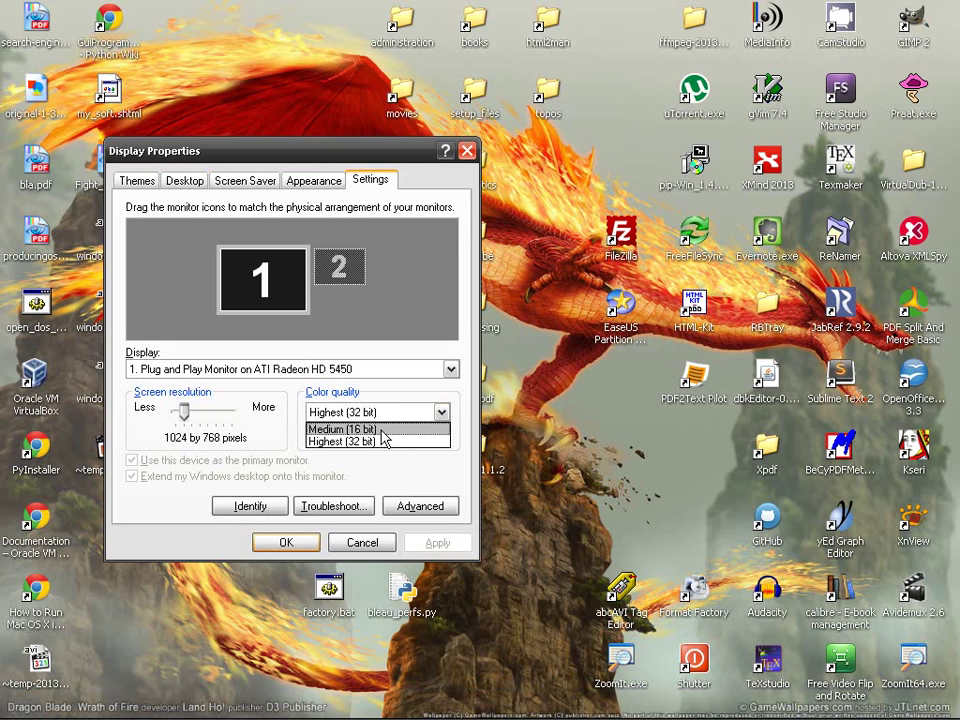
{"action": "left_click", "coordinate": [386, 441]}
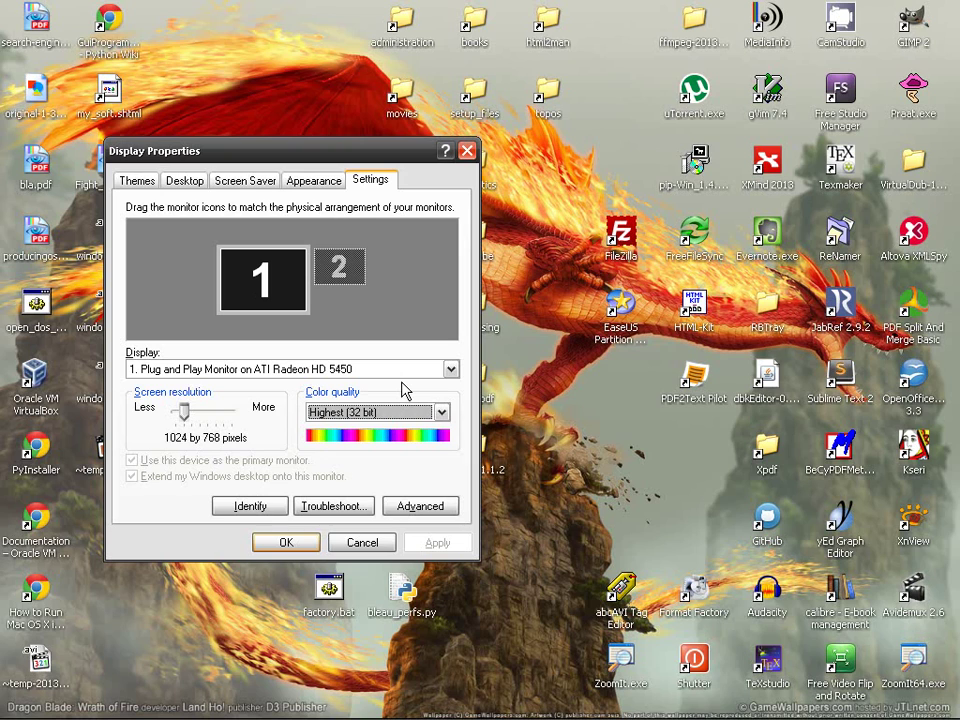
{"action": "left_click", "coordinate": [403, 412]}
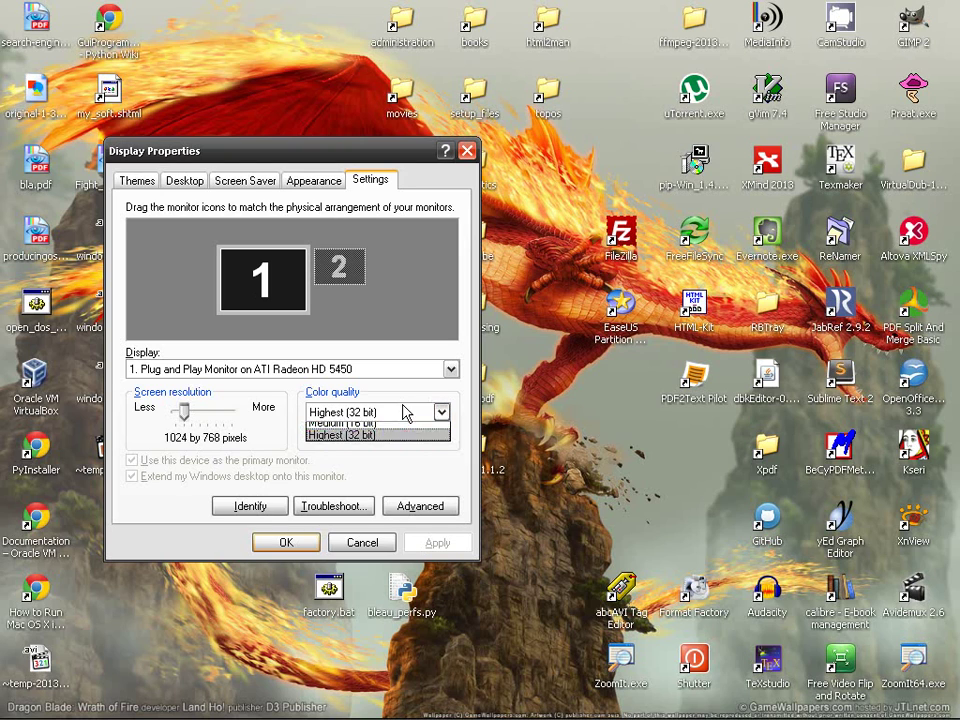
{"action": "left_click", "coordinate": [463, 356]}
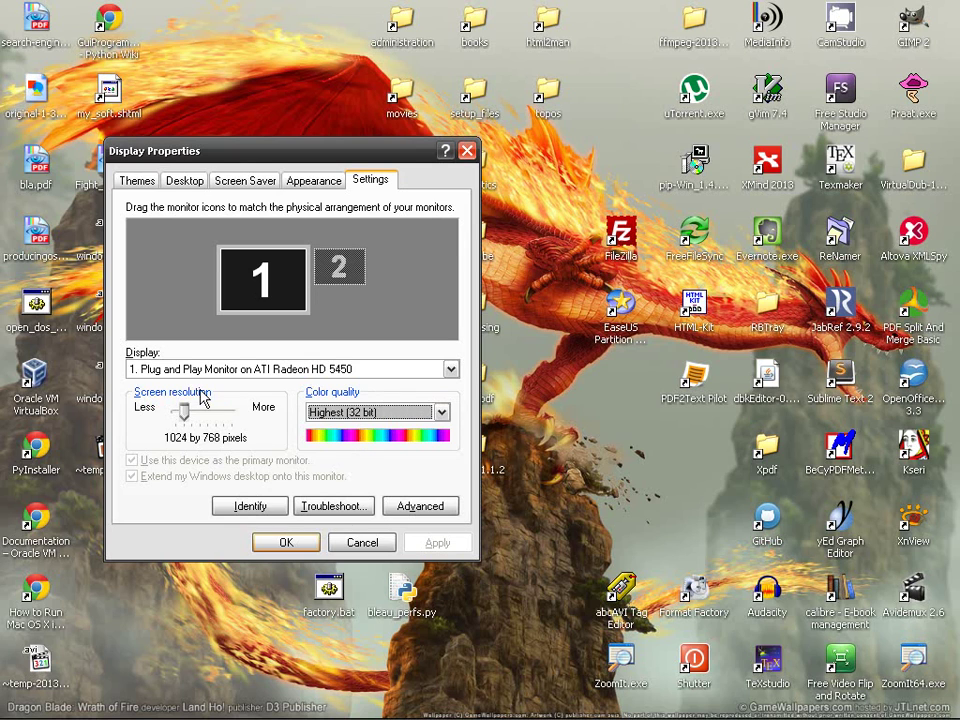
Step: Reposition the Display Properties dialog on the desktop and keep the screen resolution at 1024 by 768 pixels
{"action": "left_click_drag", "start_coordinate": [336, 155], "coordinate": [447, 161]}
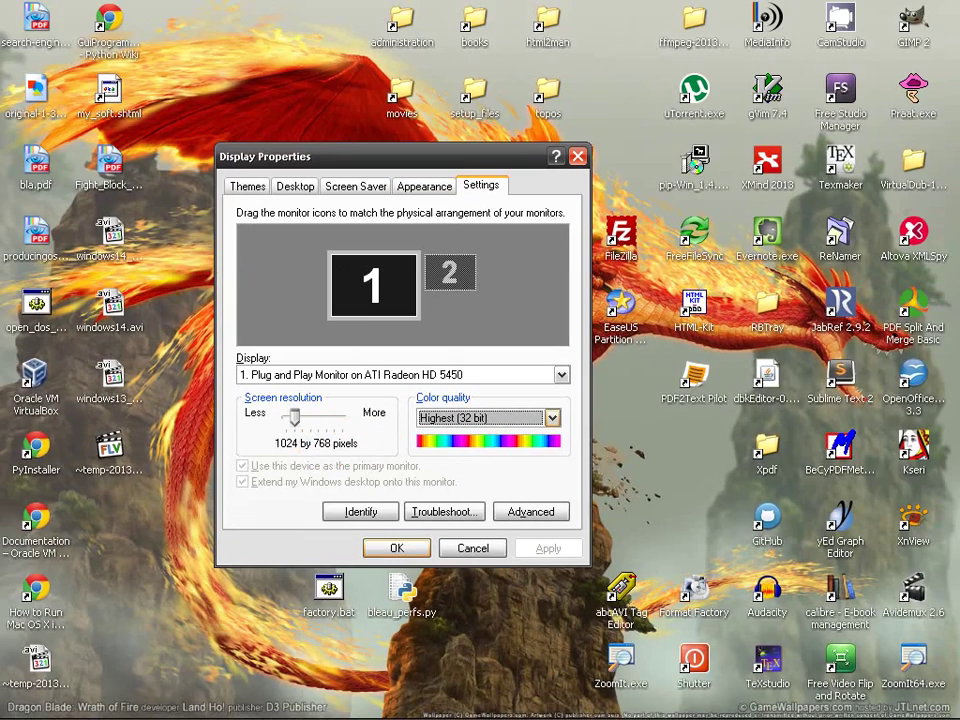
{"action": "left_click_drag", "start_coordinate": [424, 165], "coordinate": [628, 100]}
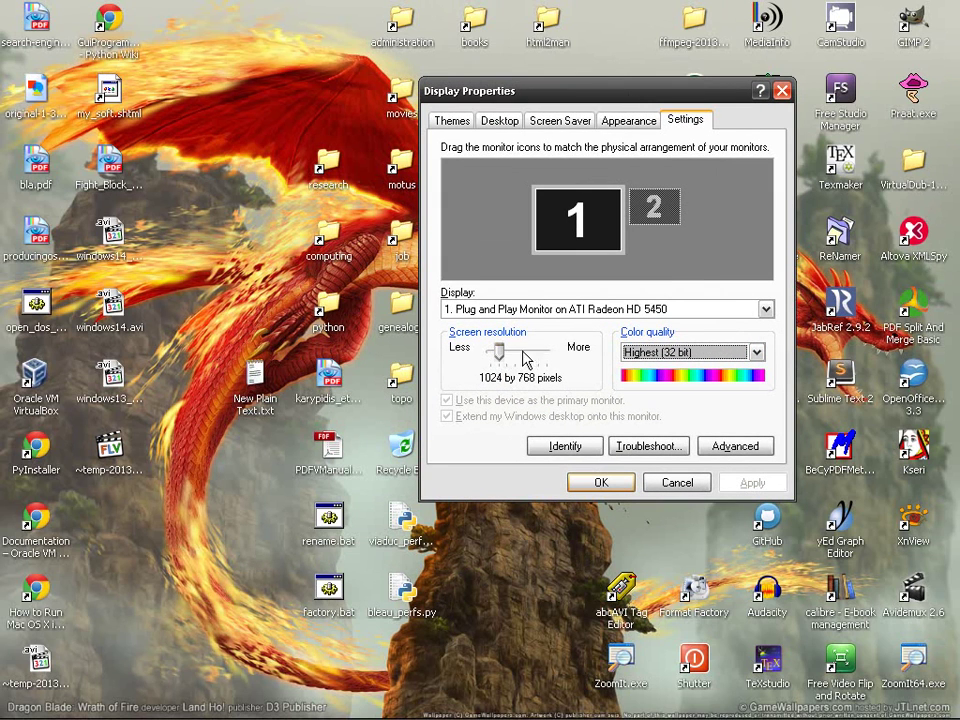
{"action": "mouse_move", "coordinate": [500, 352]}
{"action": "left_mouse_down"}
{"action": "mouse_move", "coordinate": [541, 356]}
{"action": "mouse_move", "coordinate": [499, 353]}
{"action": "left_mouse_up"}
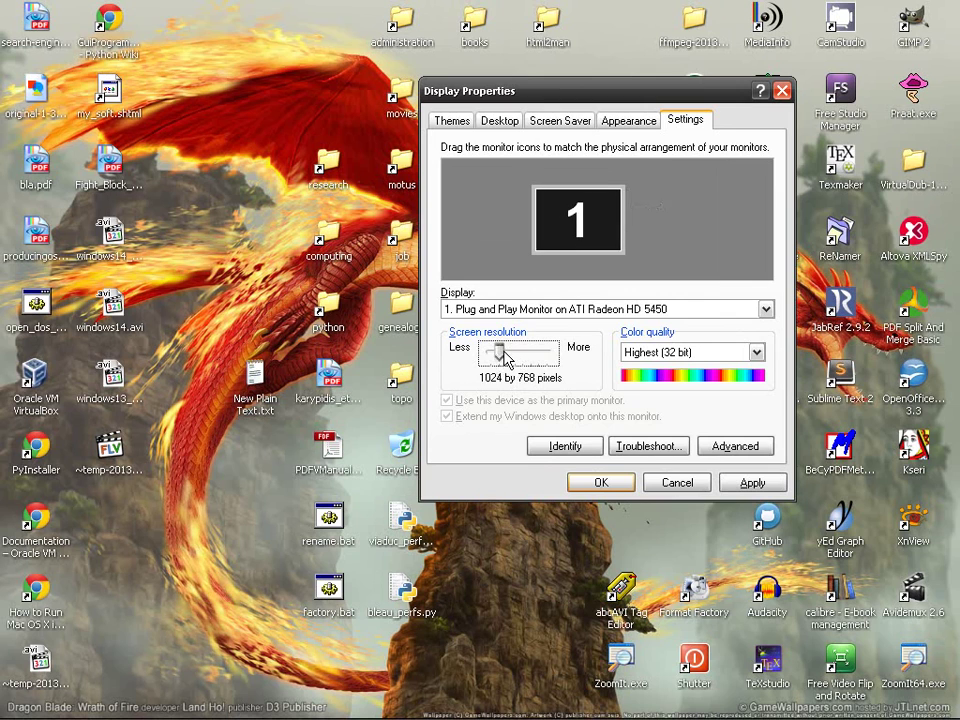
{"action": "left_click_drag", "start_coordinate": [596, 100], "coordinate": [548, 33]}
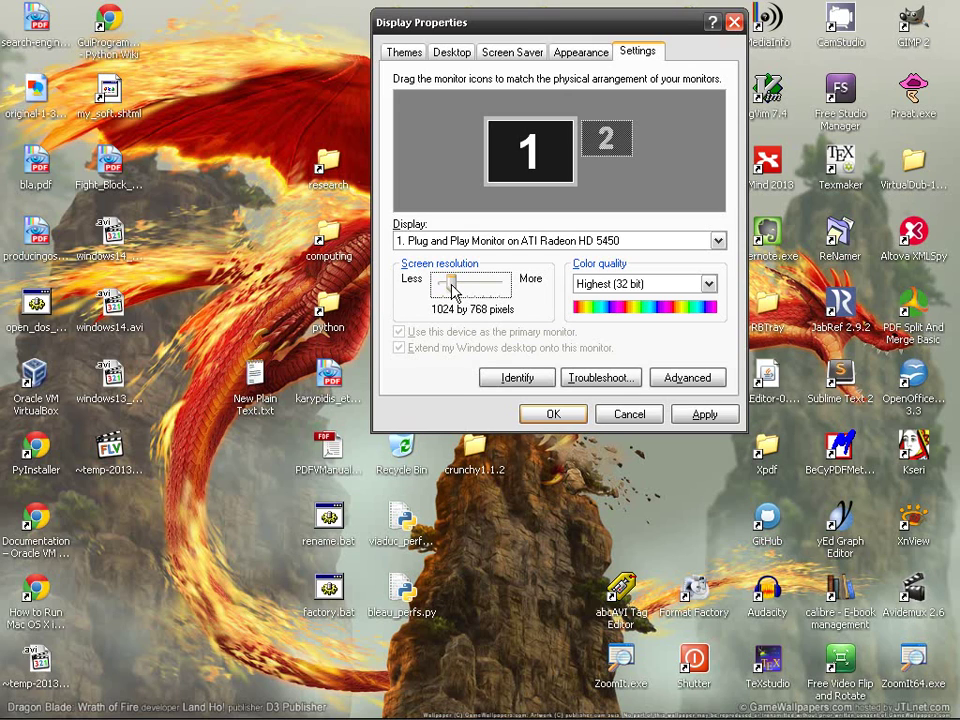
Step: Open Calculator and arrange its window beside the Display Properties dialog
{"action": "mouse_move", "coordinate": [18, 700]}
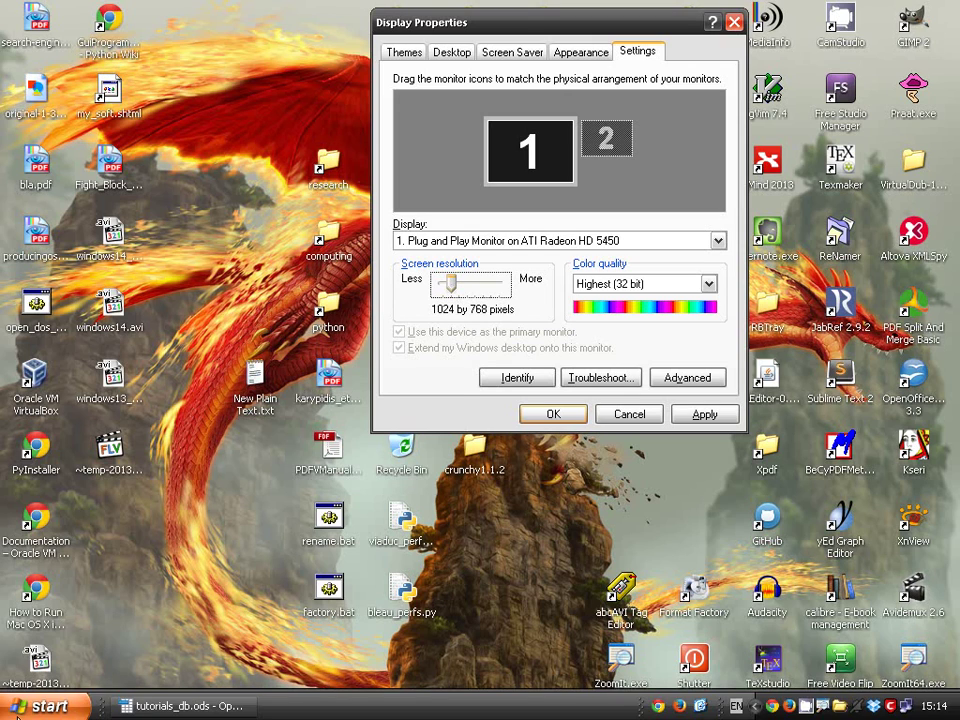
{"action": "left_click", "coordinate": [20, 702]}
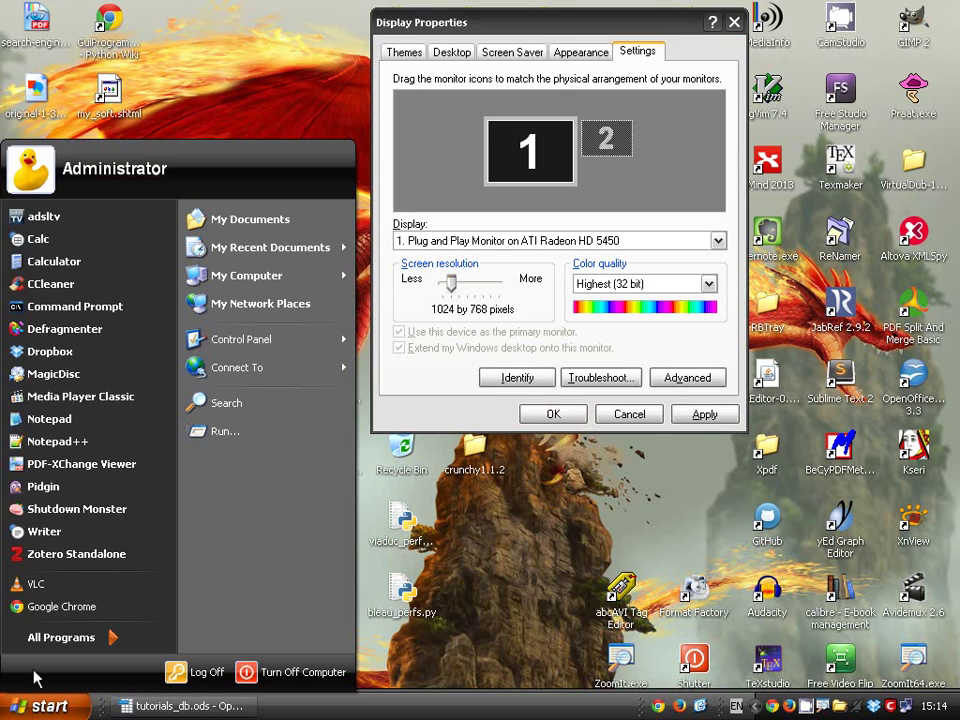
{"action": "left_click", "coordinate": [105, 270]}
{"action": "left_click_drag", "start_coordinate": [155, 36], "coordinate": [270, 118]}
{"action": "mouse_move", "coordinate": [483, 30]}
{"action": "left_mouse_down"}
{"action": "mouse_move", "coordinate": [504, 30]}
{"action": "mouse_move", "coordinate": [485, 30]}
{"action": "mouse_move", "coordinate": [483, 16]}
{"action": "left_mouse_up"}
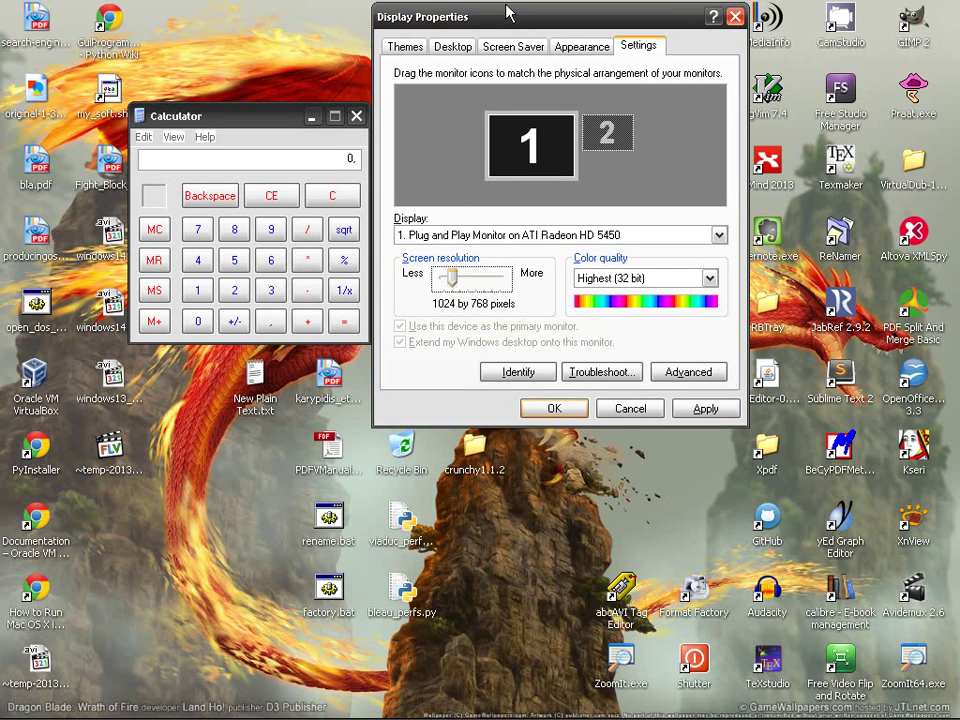
{"action": "left_click", "coordinate": [270, 115]}
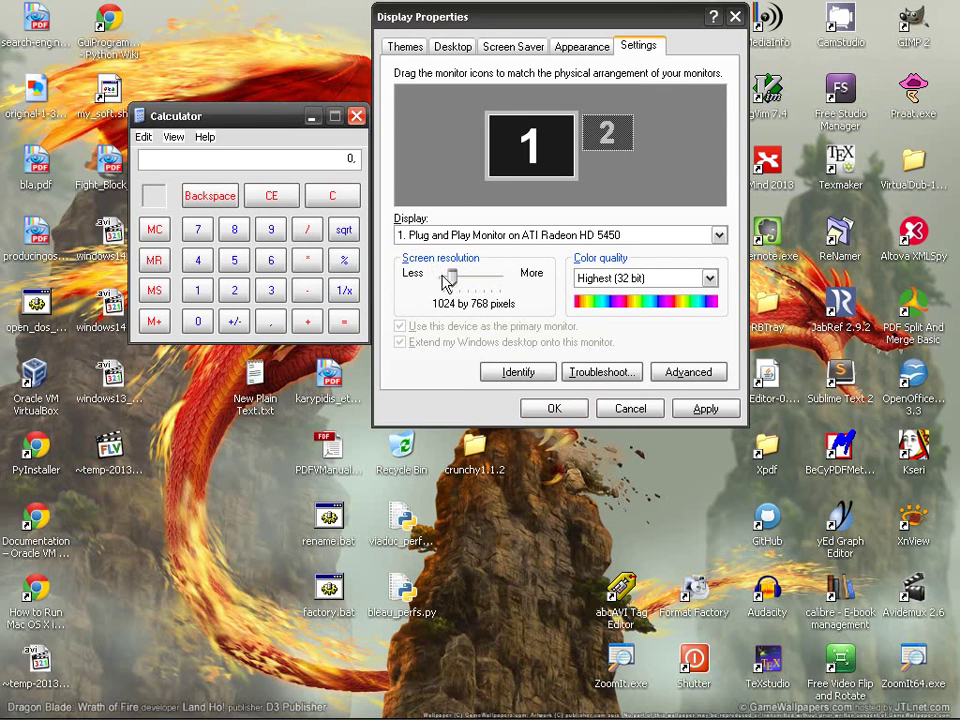
{"action": "left_click_drag", "start_coordinate": [292, 121], "coordinate": [291, 144]}
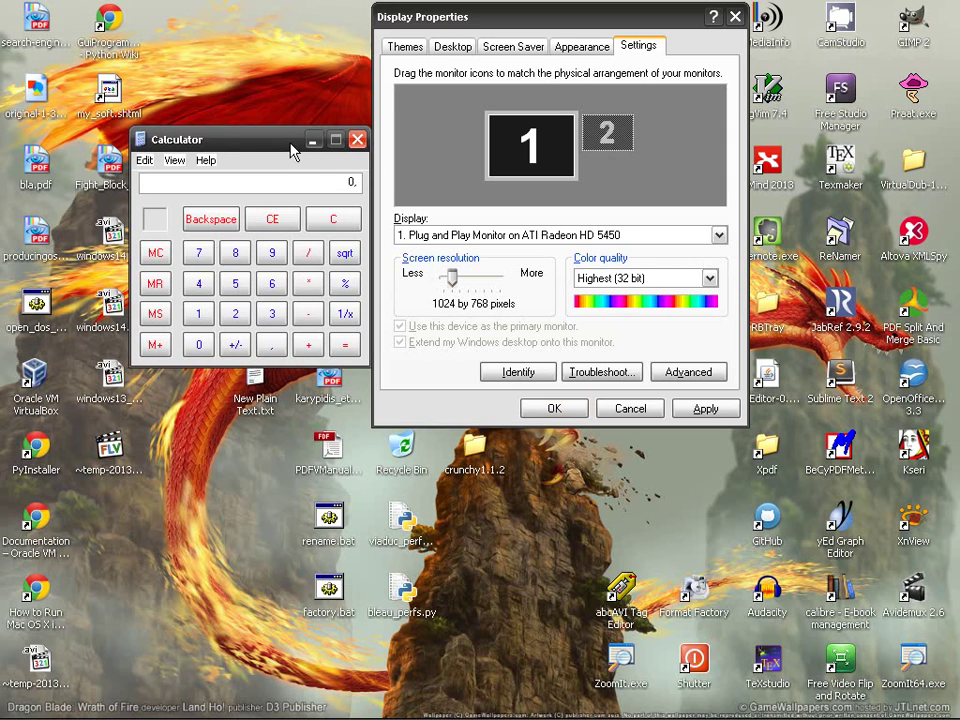
Step: Calculate the aspect ratio of the 1024 by 768 resolution by dividing 1024 by 768
{"action": "type", "text": "104"}
{"action": "key", "text": "BackSpace"}
{"action": "type", "text": "24*768"}
{"action": "key", "text": "Return"}
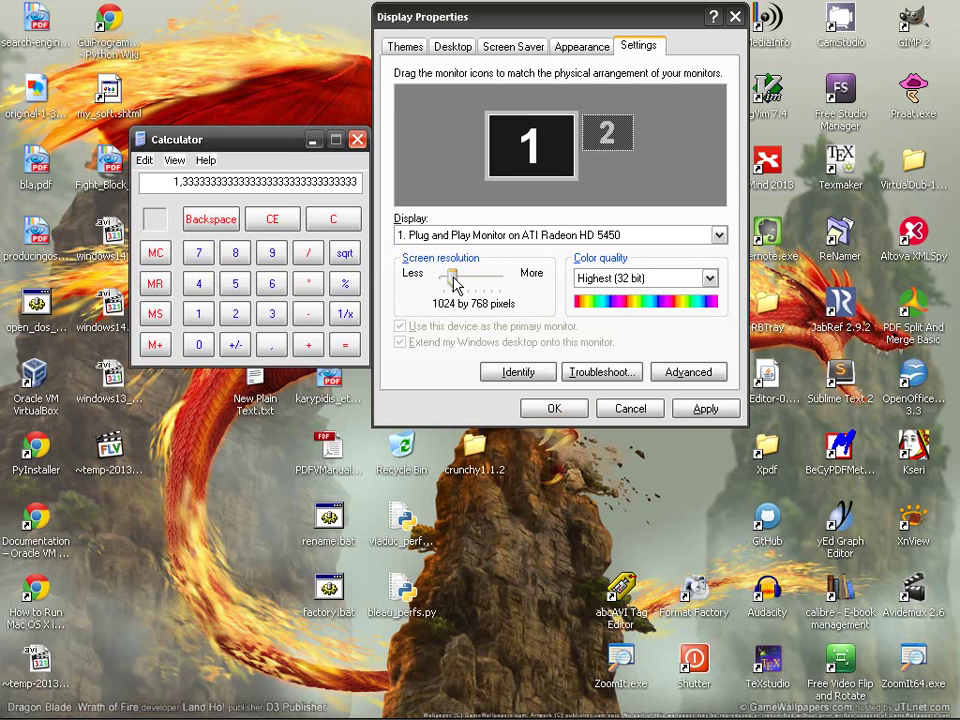
Step: Clear the calculator and divide 2048 by 768 for the combined aspect ratio of two side-by-side screens
{"action": "left_click", "coordinate": [345, 218]}
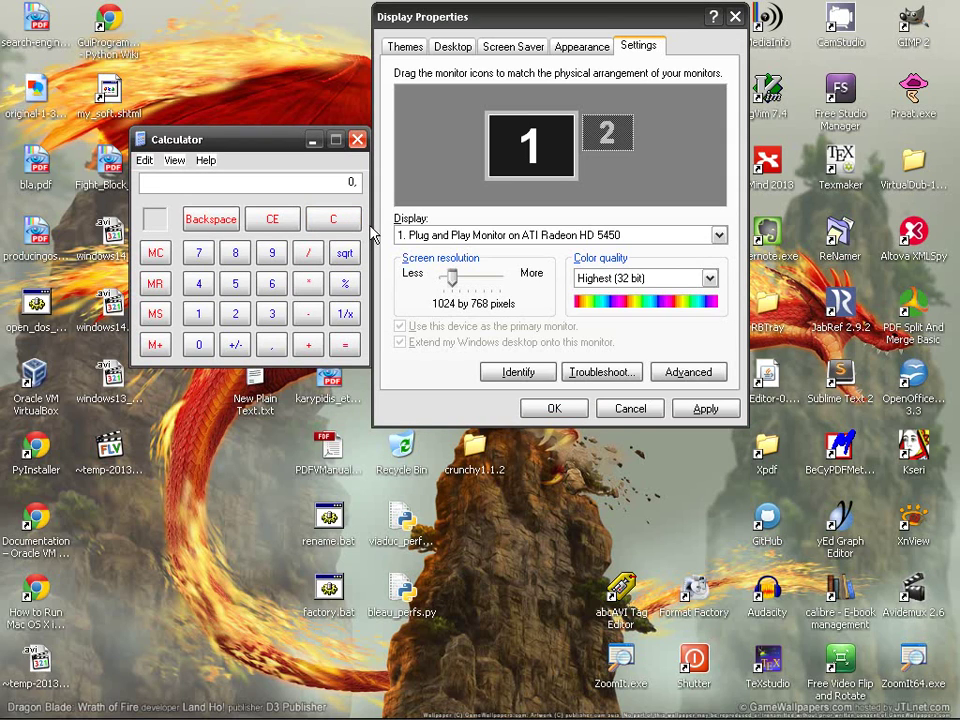
{"action": "type", "text": "20"}
{"action": "type", "text": "48"}
{"action": "type", "text": "768"}
{"action": "key", "text": "Return"}
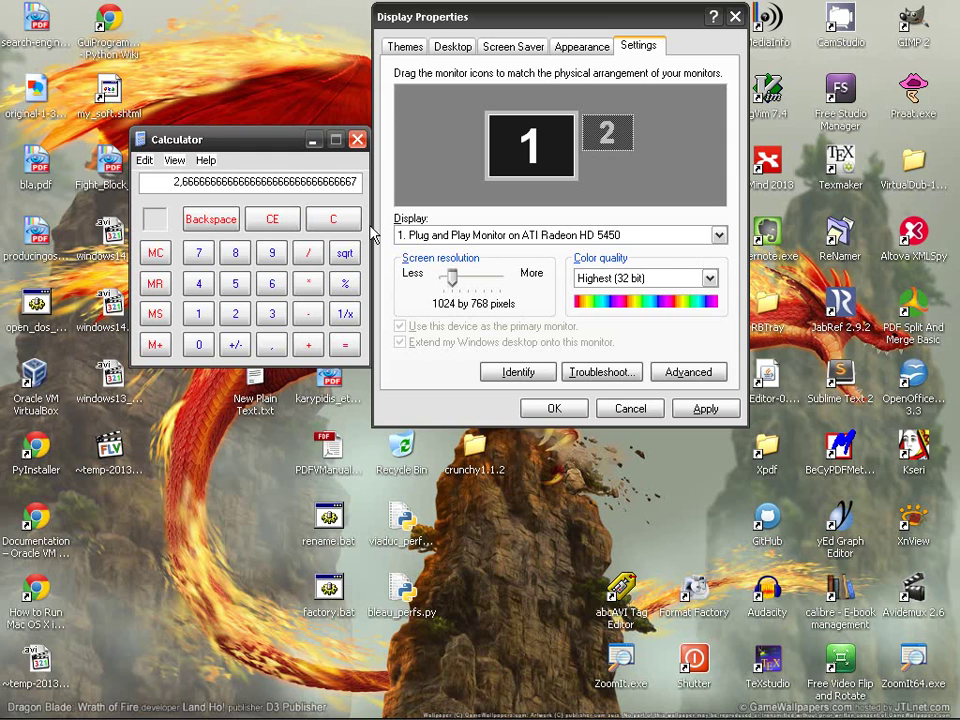
Step: Magnify the desktop and draw two adjacent red rectangles above the calculator to illustrate two screens side by side
{"action": "left_click_drag", "start_coordinate": [240, 143], "coordinate": [253, 238]}
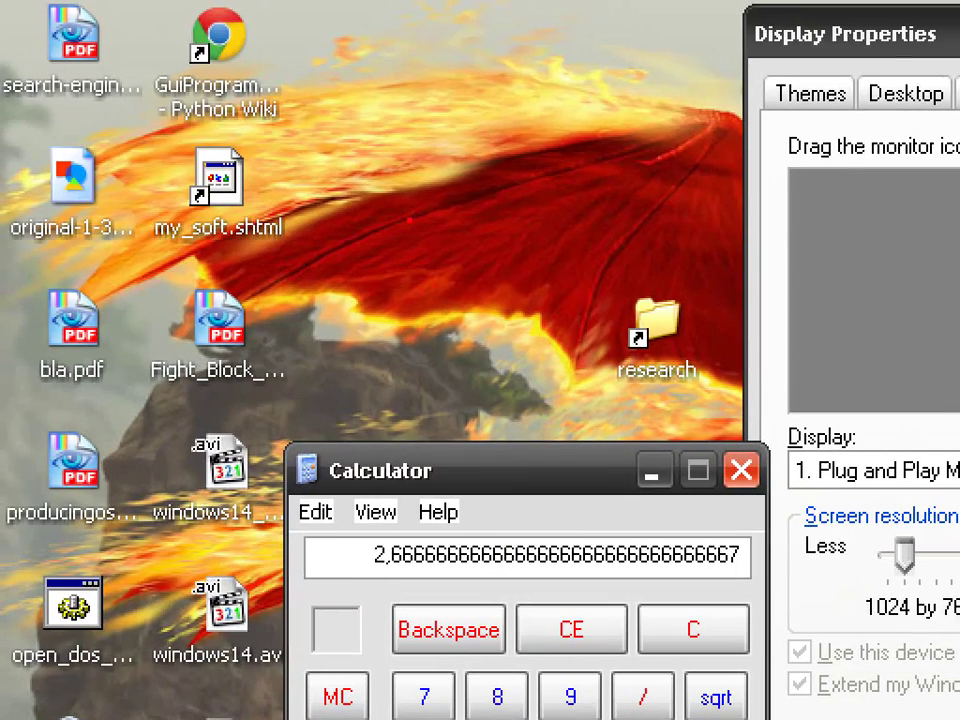
{"action": "mouse_move", "coordinate": [368, 97]}
{"action": "left_mouse_down"}
{"action": "mouse_move", "coordinate": [375, 183]}
{"action": "mouse_move", "coordinate": [470, 128]}
{"action": "mouse_move", "coordinate": [370, 186]}
{"action": "left_mouse_up"}
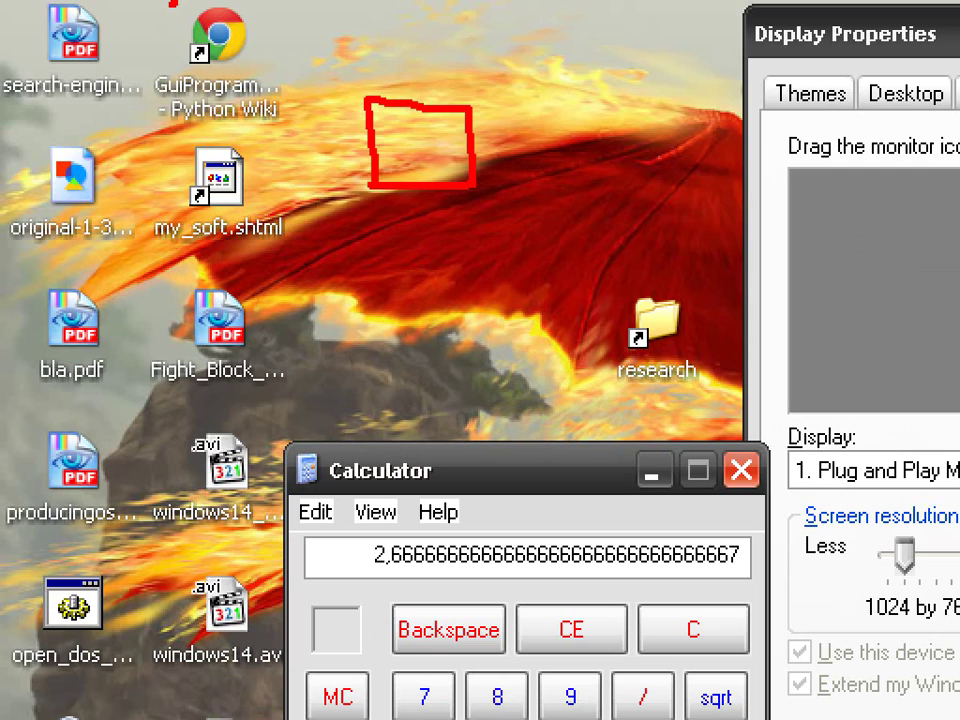
{"action": "mouse_move", "coordinate": [470, 108]}
{"action": "left_mouse_down"}
{"action": "mouse_move", "coordinate": [574, 107]}
{"action": "mouse_move", "coordinate": [596, 161]}
{"action": "mouse_move", "coordinate": [472, 186]}
{"action": "left_mouse_up"}
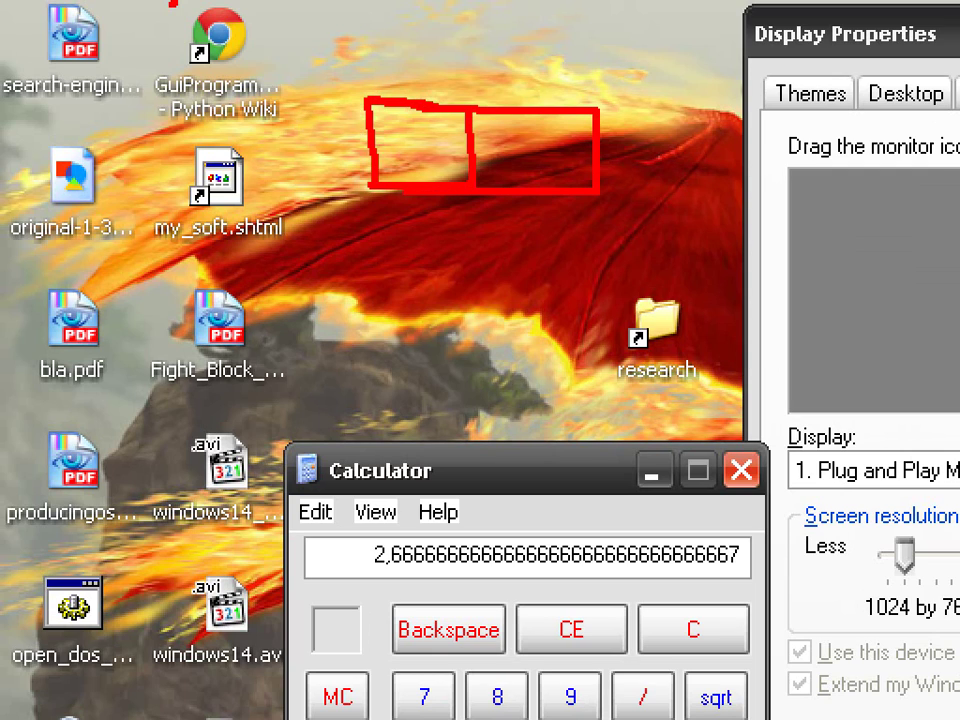
{"action": "left_click_drag", "start_coordinate": [482, 110], "coordinate": [483, 187]}
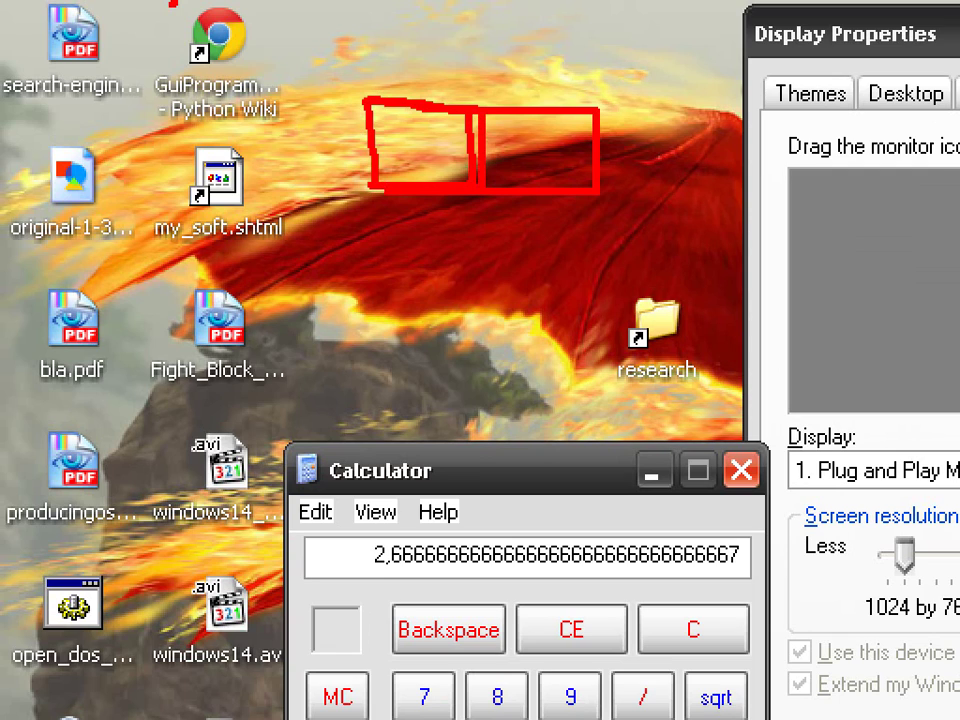
{"action": "left_click_drag", "start_coordinate": [383, 124], "coordinate": [384, 183]}
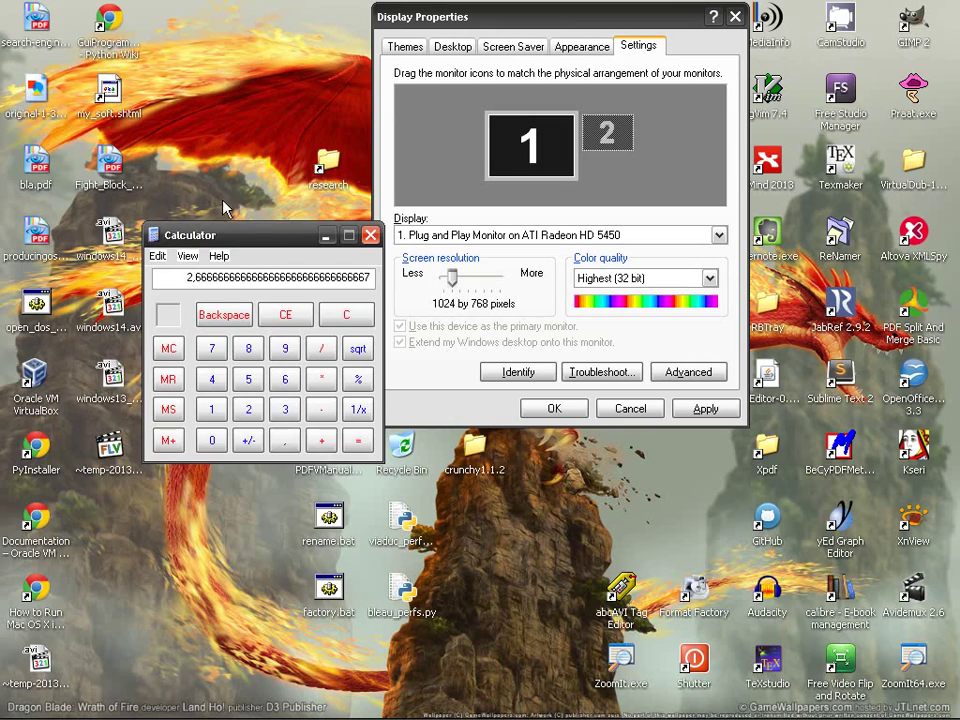
Step: Set the screen resolution slider to 800 by 600 pixels and calculate 800 divided by 600
{"action": "left_click_drag", "start_coordinate": [522, 470], "coordinate": [464, 396]}
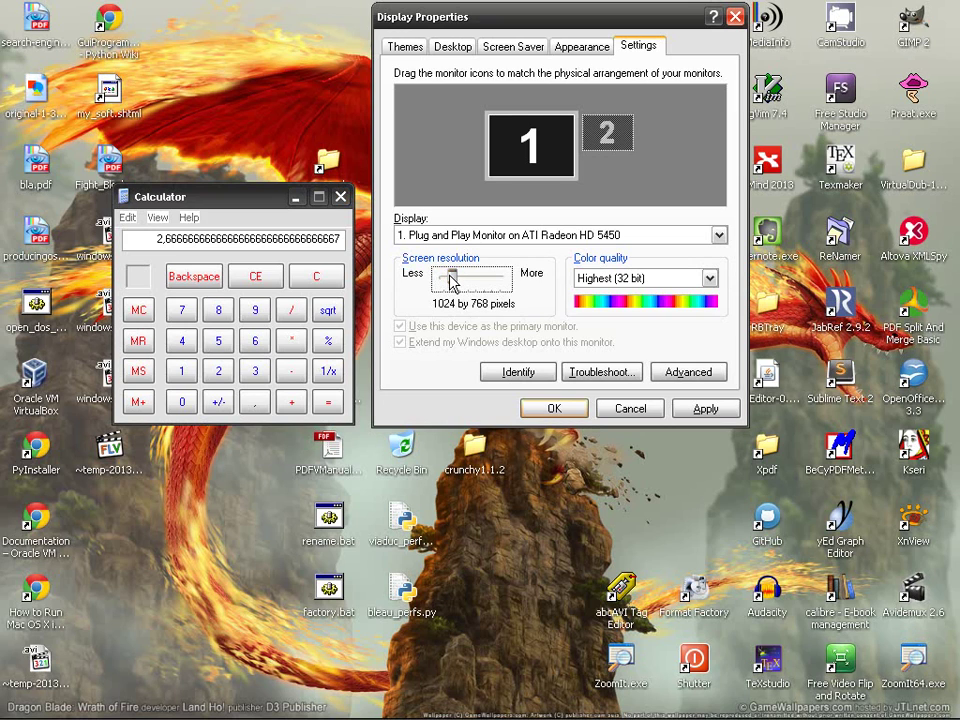
{"action": "left_click_drag", "start_coordinate": [452, 279], "coordinate": [444, 283]}
{"action": "left_click", "coordinate": [336, 279]}
{"action": "type", "text": "800/600"}
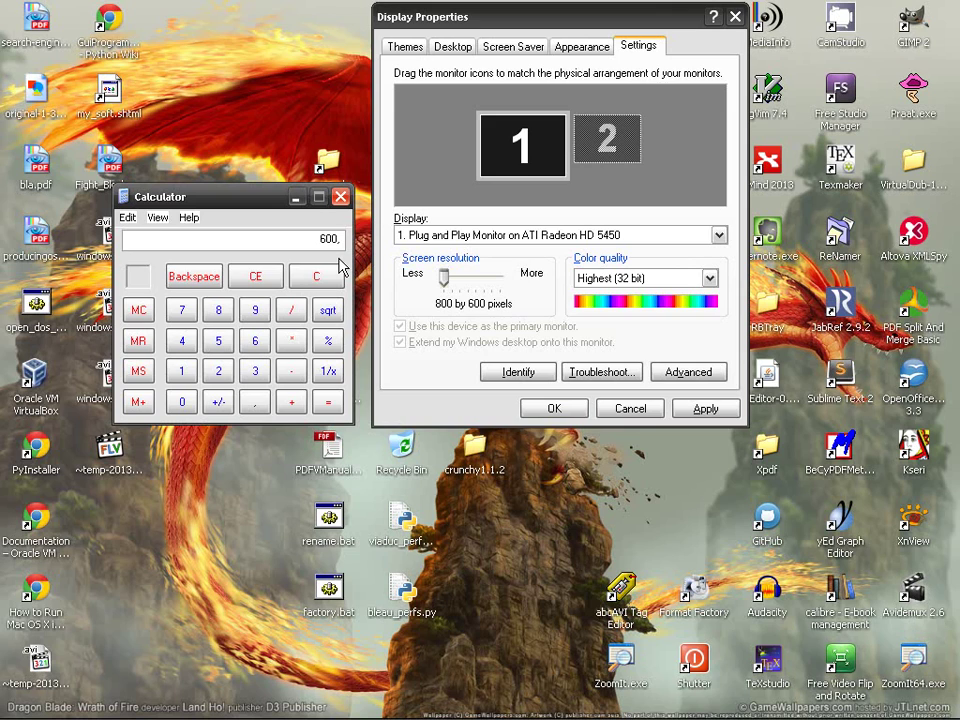
{"action": "key", "text": "Return"}
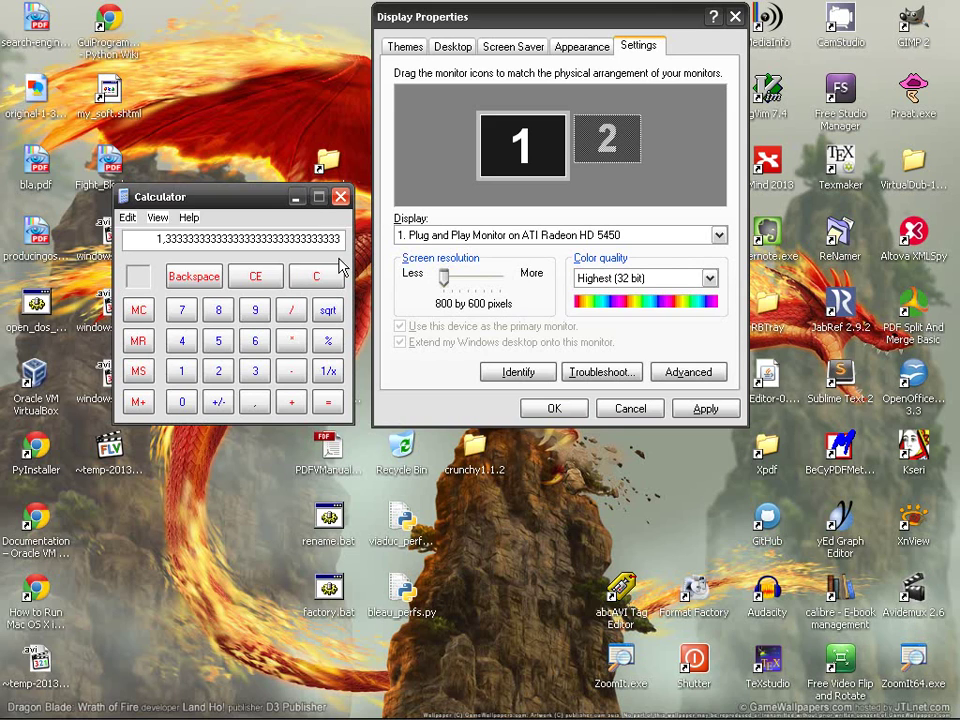
Step: Set the screen resolution slider to 1280 by 720 pixels and calculate its aspect ratio by dividing 1280 by 720
{"action": "left_click_drag", "start_coordinate": [442, 277], "coordinate": [469, 278]}
{"action": "left_click", "coordinate": [315, 278]}
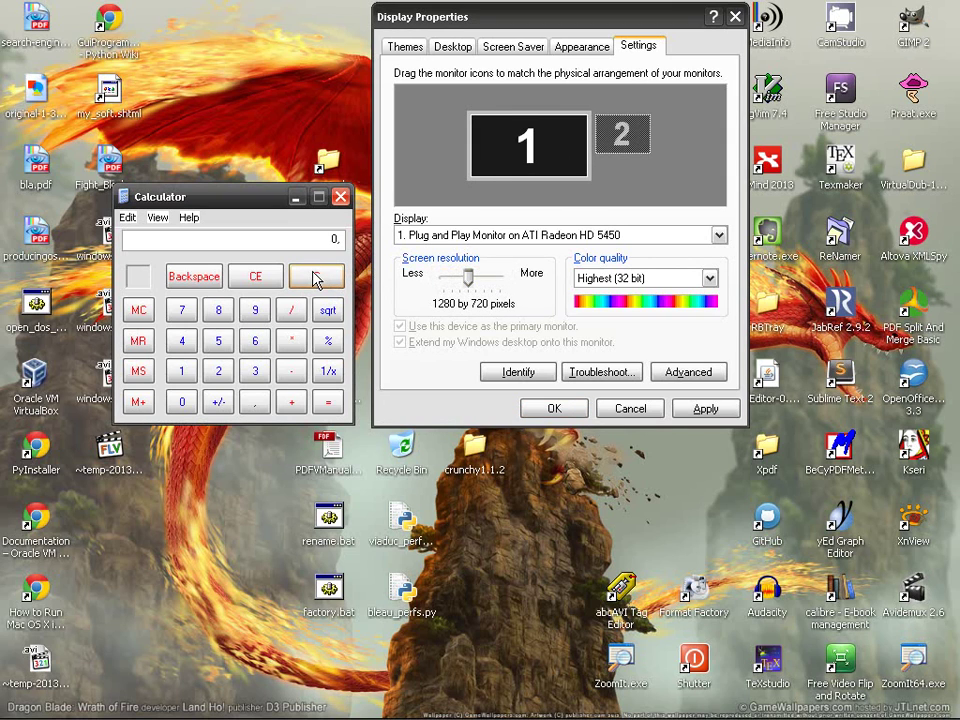
{"action": "type", "text": "1280/720"}
{"action": "key", "text": "Return"}
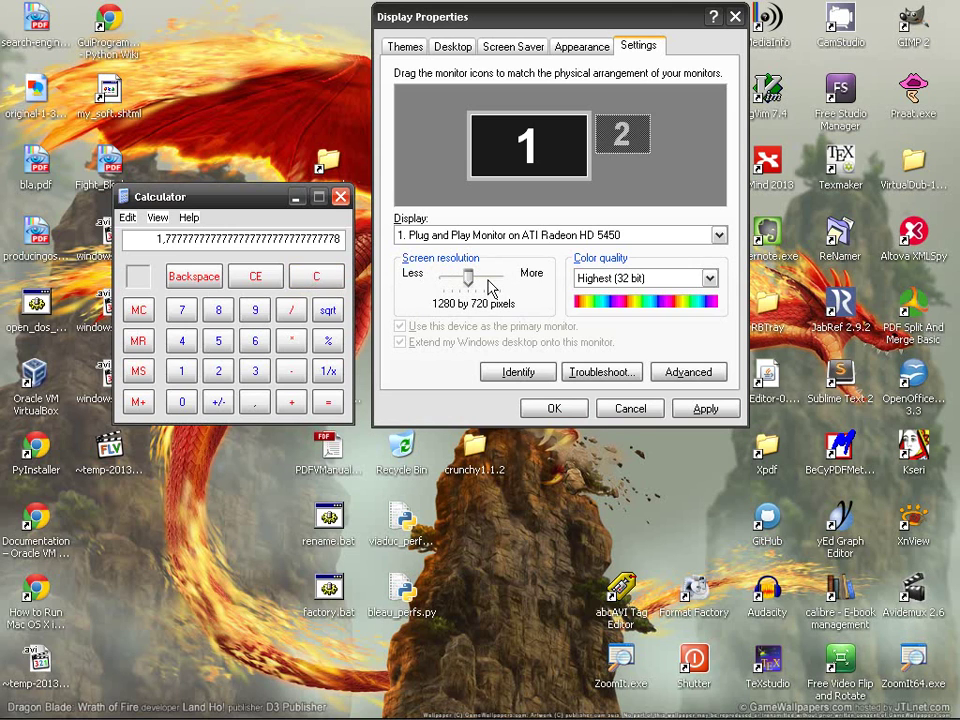
Step: Move the screen resolution slider to 1280 by 960 pixels, then close the calculator and dismiss Display Properties without applying changes
{"action": "left_click_drag", "start_coordinate": [467, 279], "coordinate": [492, 280]}
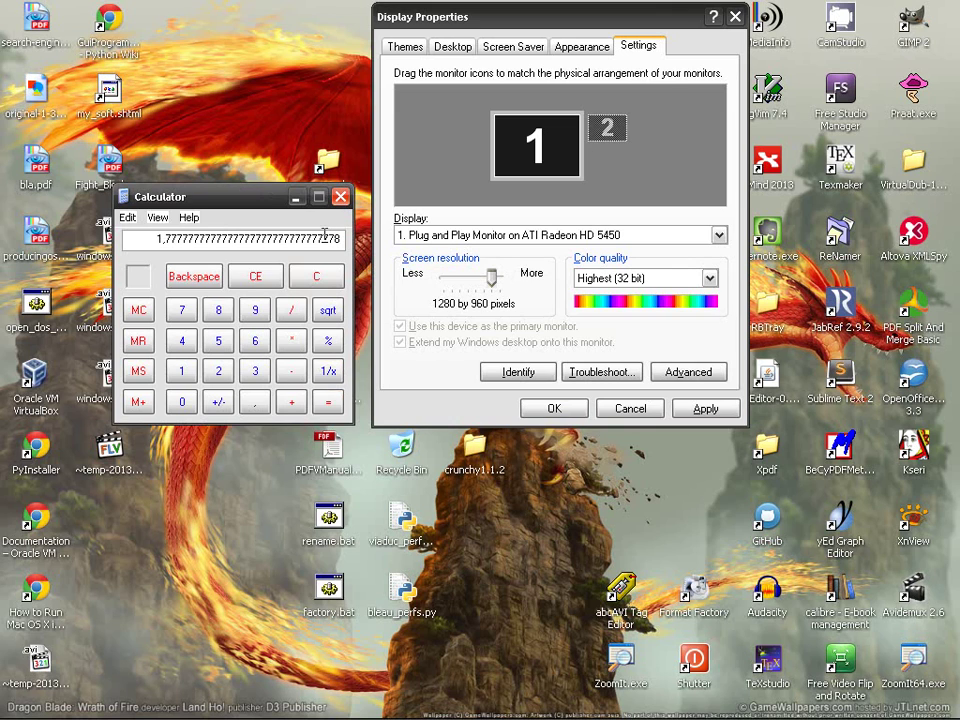
{"action": "left_click", "coordinate": [340, 196]}
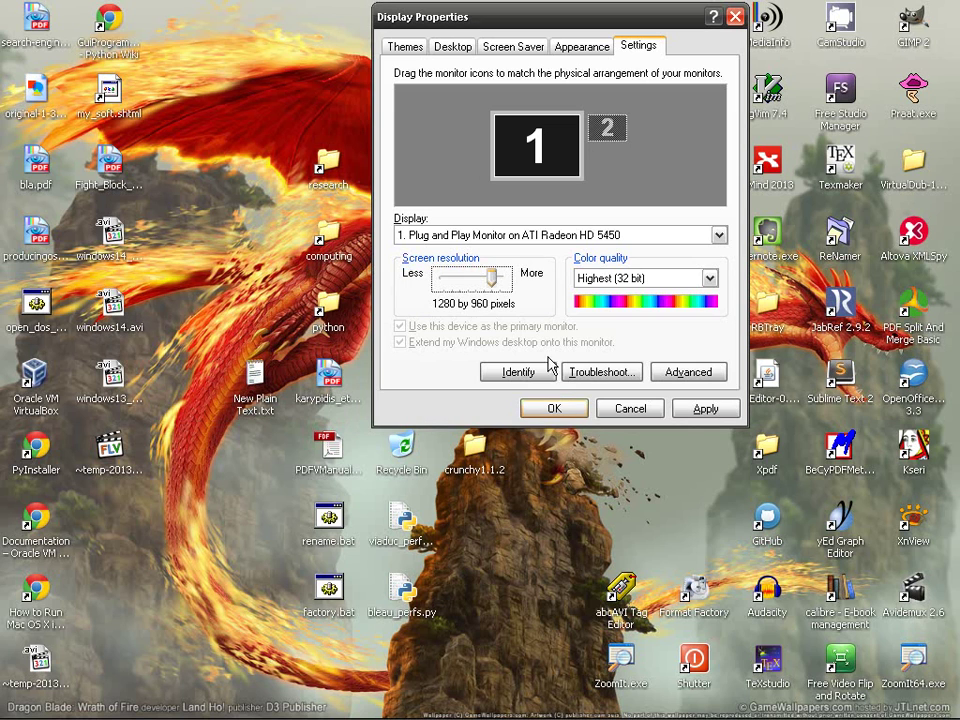
{"action": "left_click", "coordinate": [630, 409]}
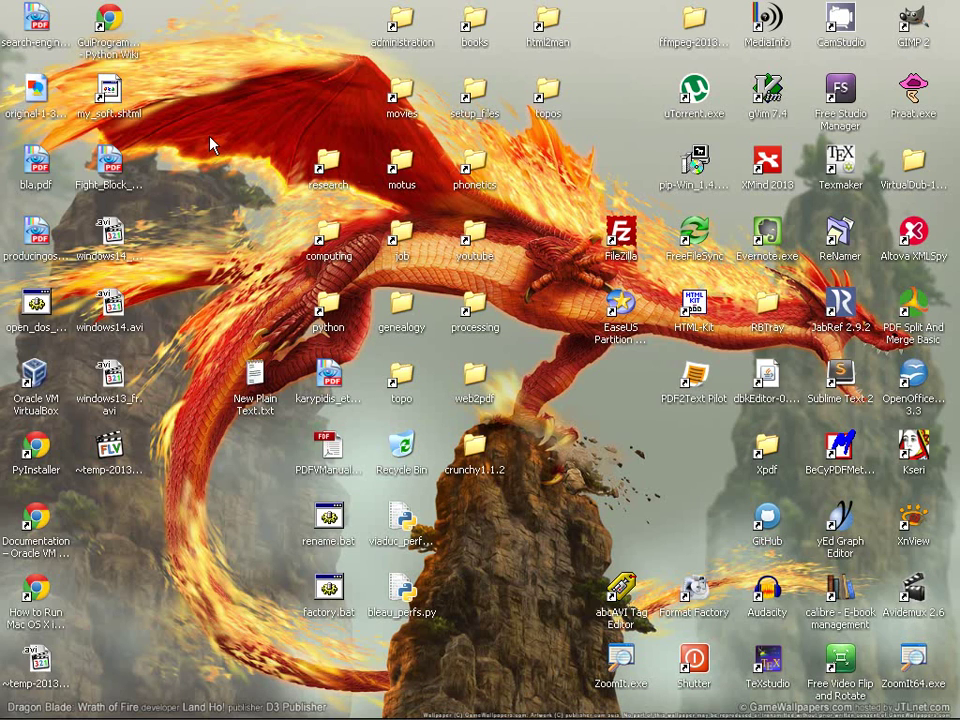
Step: Switch to Chrome, search Google for "winter" in a new tab of the maximized window, and show the image results
{"action": "mouse_move", "coordinate": [692, 713]}
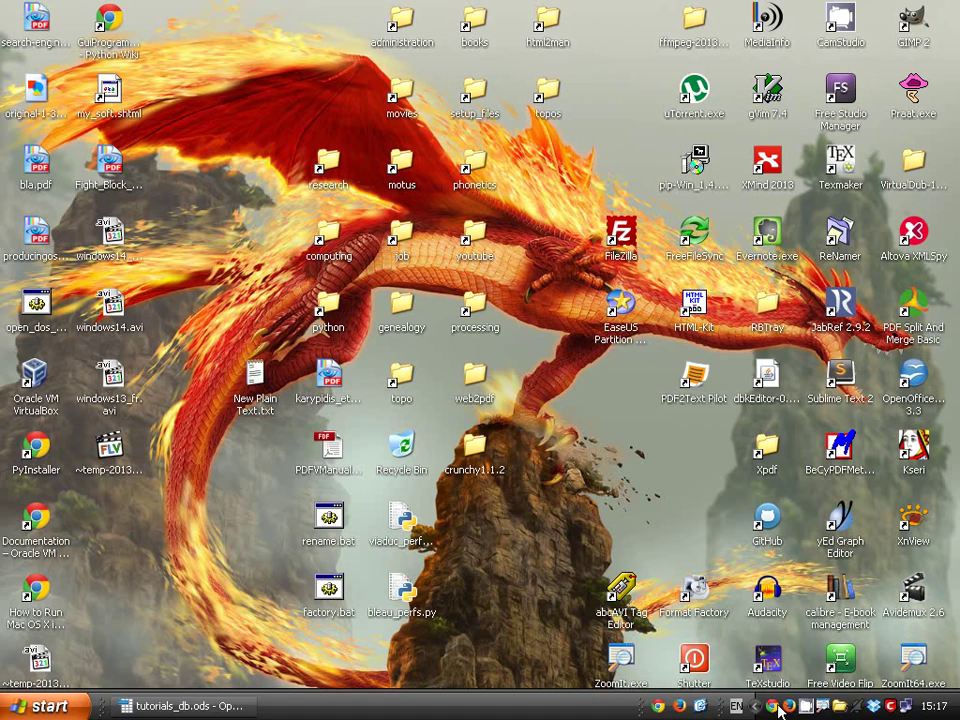
{"action": "left_click", "coordinate": [786, 707]}
{"action": "left_click", "coordinate": [392, 44]}
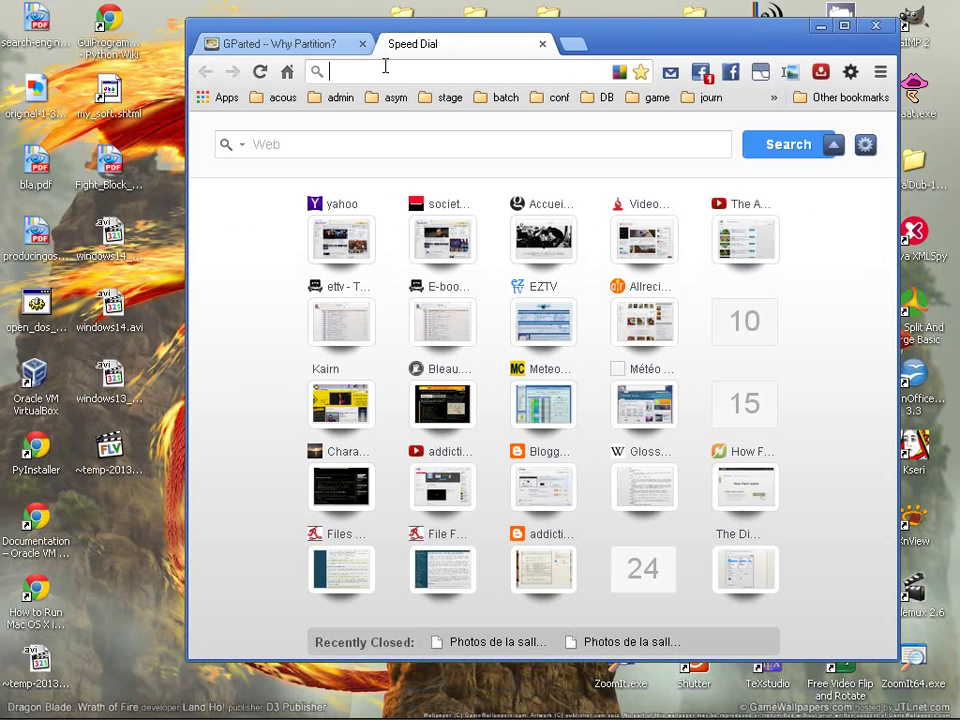
{"action": "type", "text": "winter"}
{"action": "key", "text": "Return"}
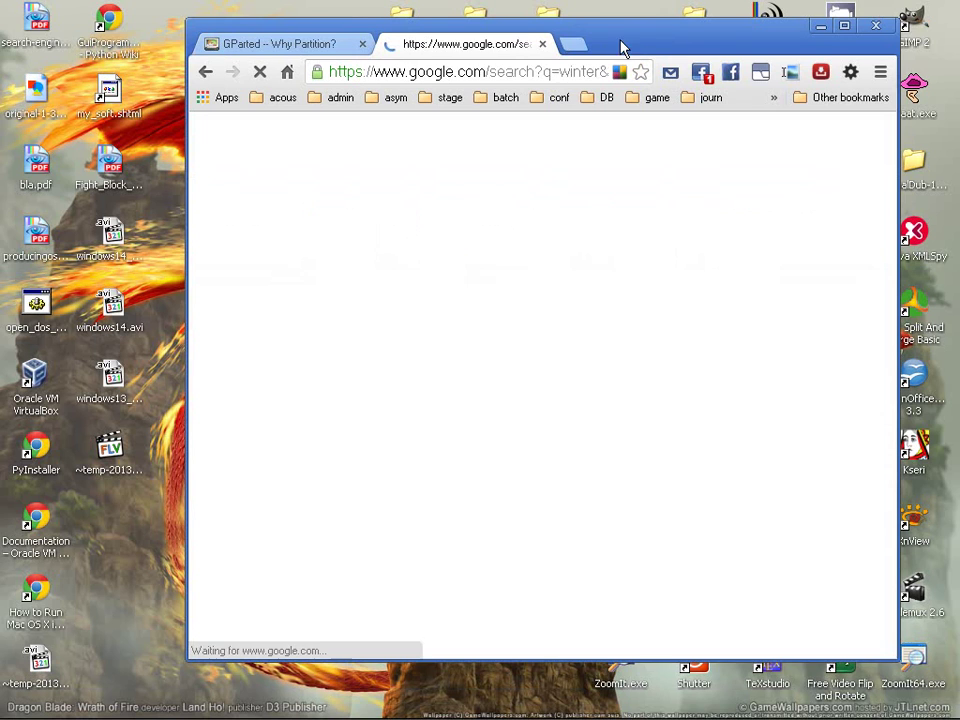
{"action": "double_click", "coordinate": [620, 45]}
{"action": "left_click", "coordinate": [205, 166]}
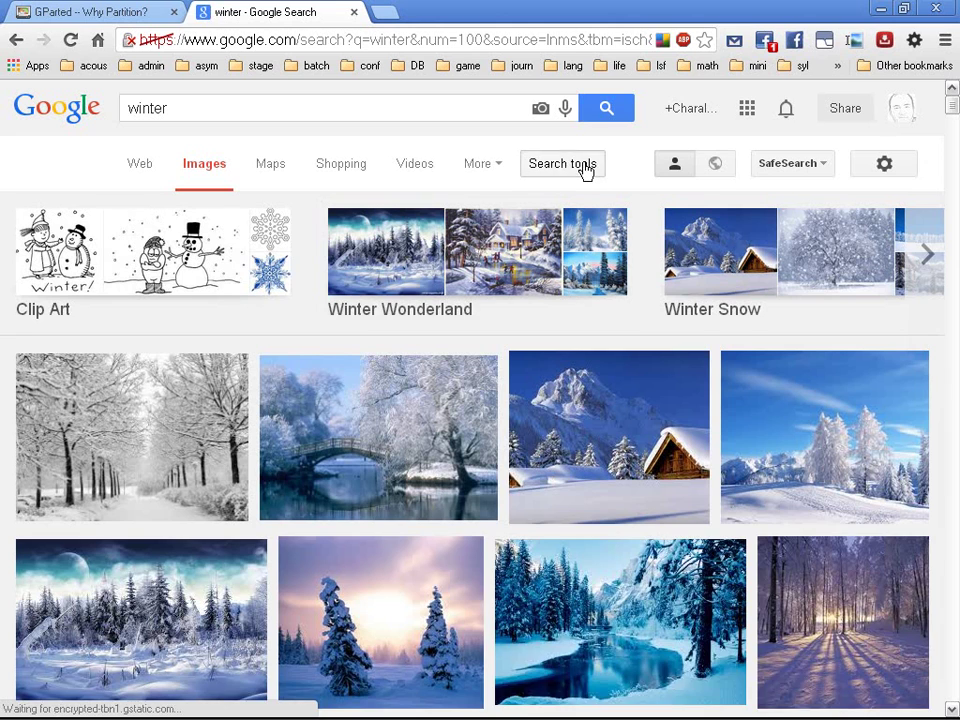
Step: Filter the winter image results to an exact size of 1024 by 768 pixels and browse the matching pictures
{"action": "left_click", "coordinate": [586, 170]}
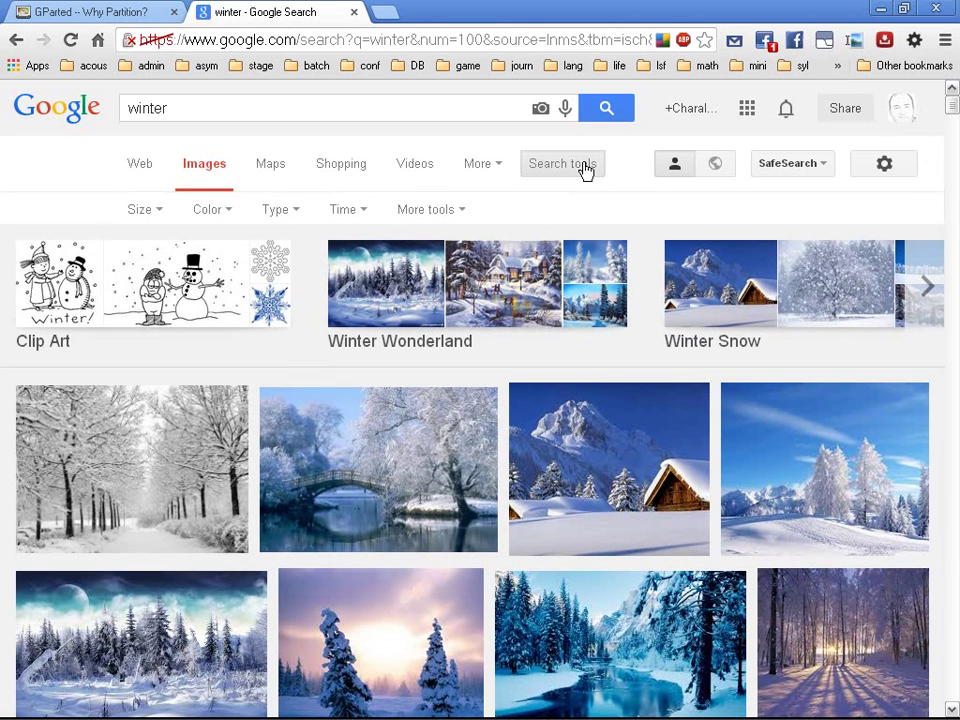
{"action": "left_click", "coordinate": [156, 212]}
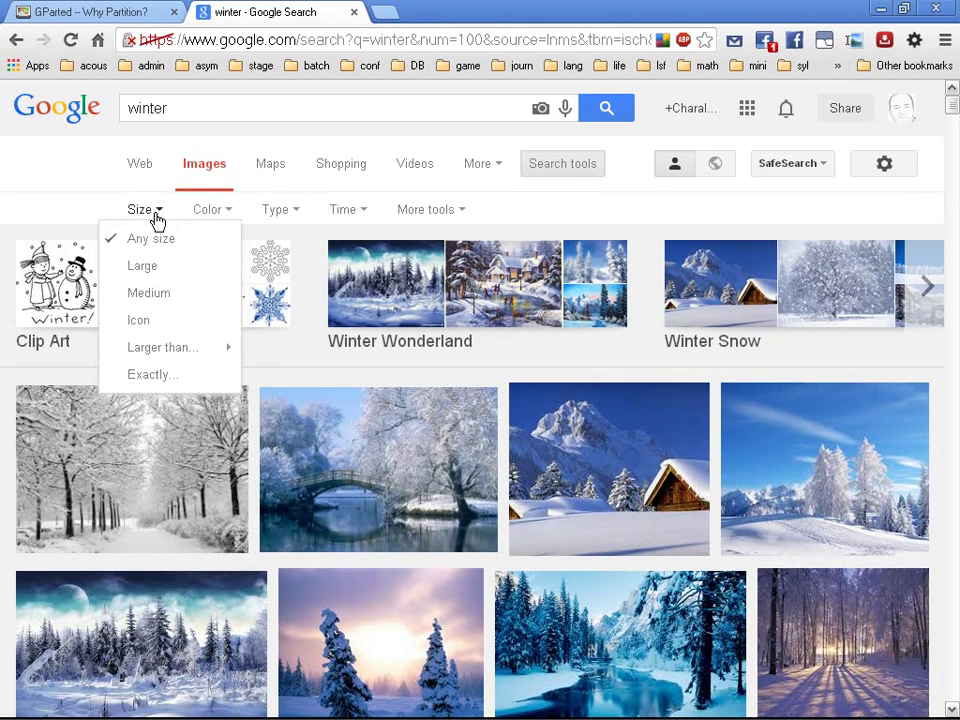
{"action": "left_click", "coordinate": [197, 378]}
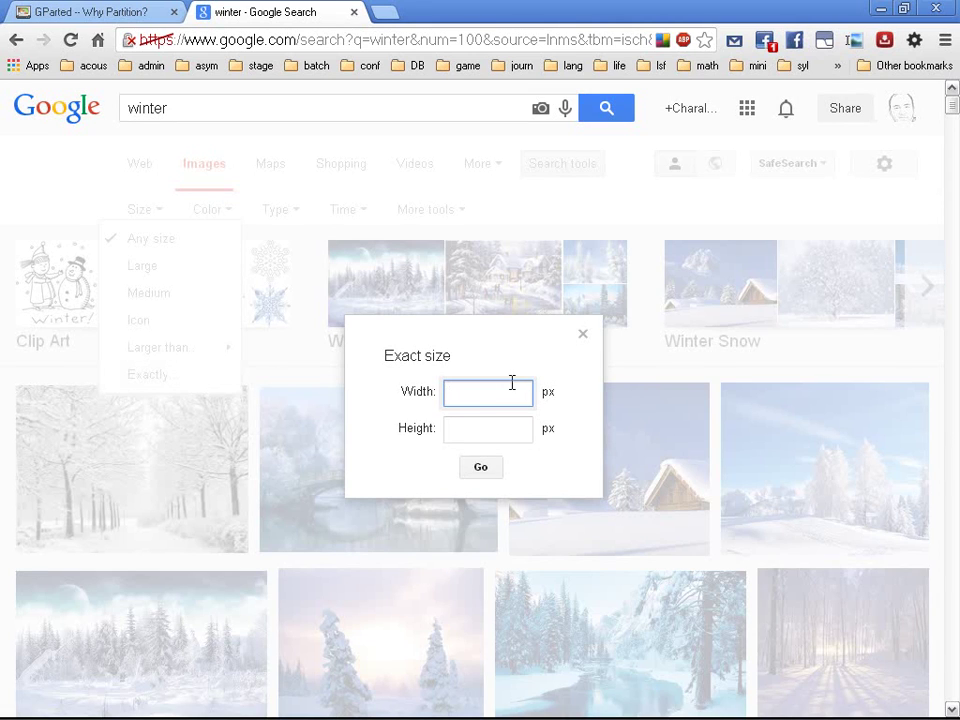
{"action": "type", "text": "1024"}
{"action": "key", "text": "Tab"}
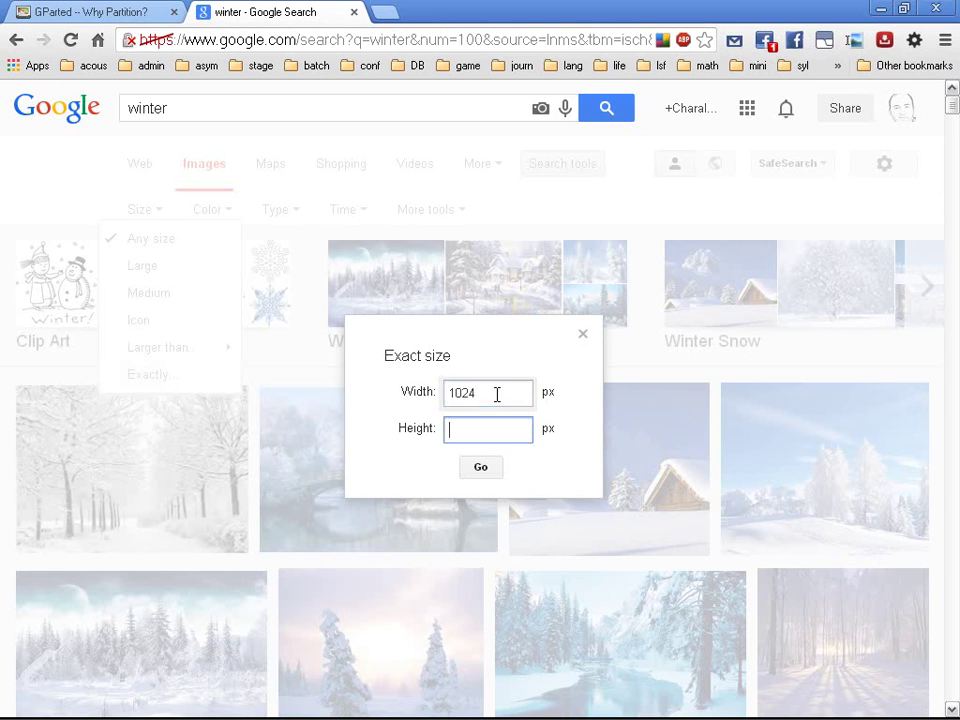
{"action": "type", "text": "768"}
{"action": "left_click", "coordinate": [481, 468]}
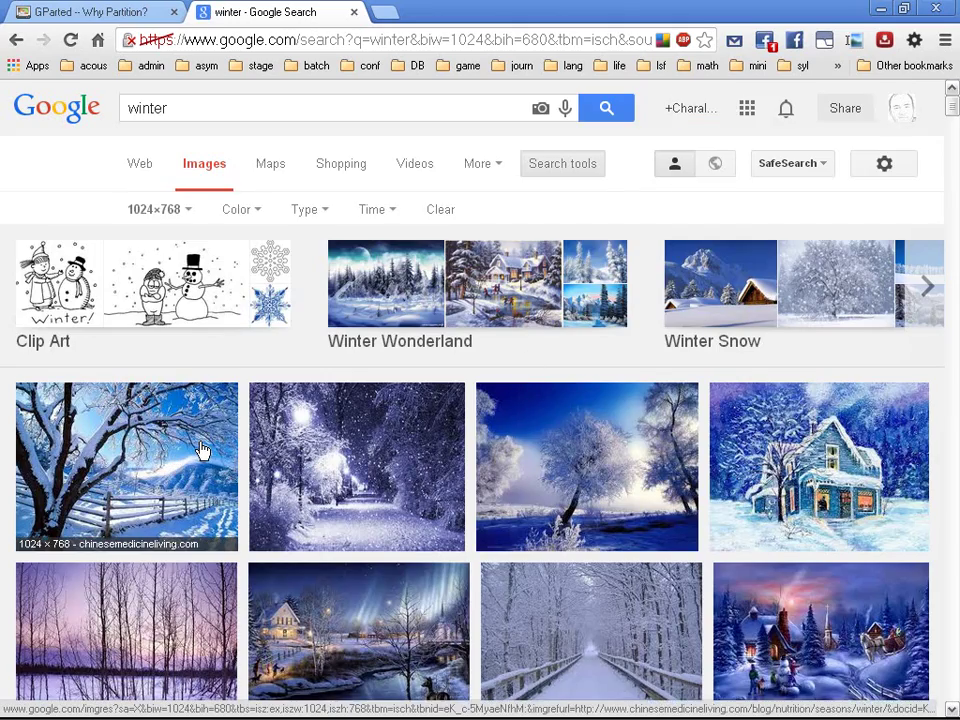
{"action": "scroll", "coordinate": [200, 450], "scroll_direction": "down", "scroll_amount": 8}
{"action": "scroll", "coordinate": [200, 450], "scroll_direction": "up", "scroll_amount": 6}
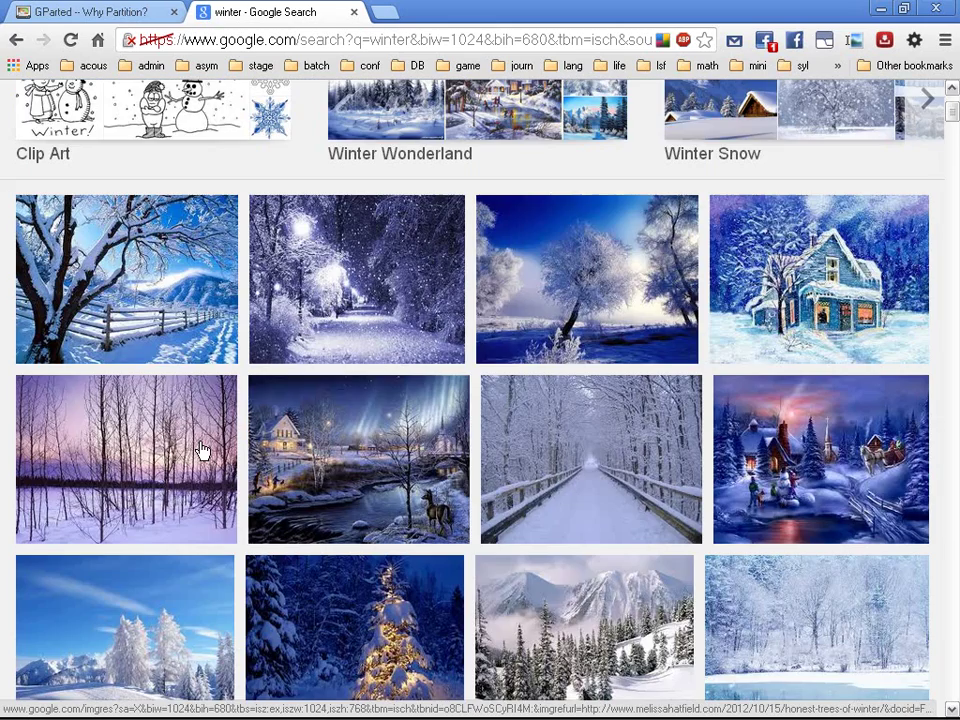
{"action": "scroll", "coordinate": [201, 451], "scroll_direction": "up", "scroll_amount": 2}
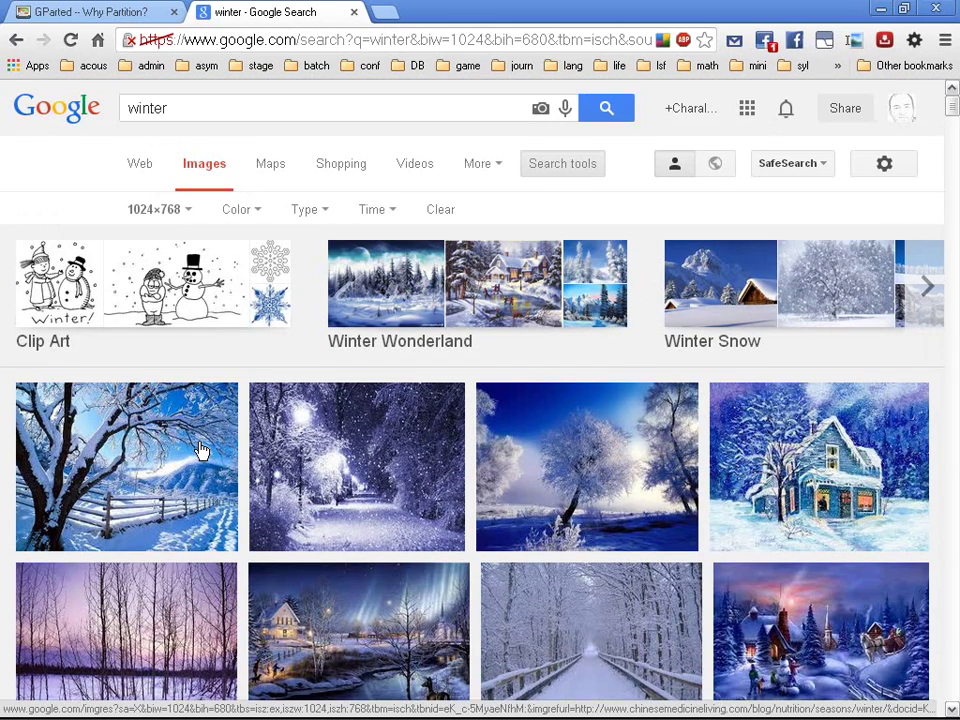